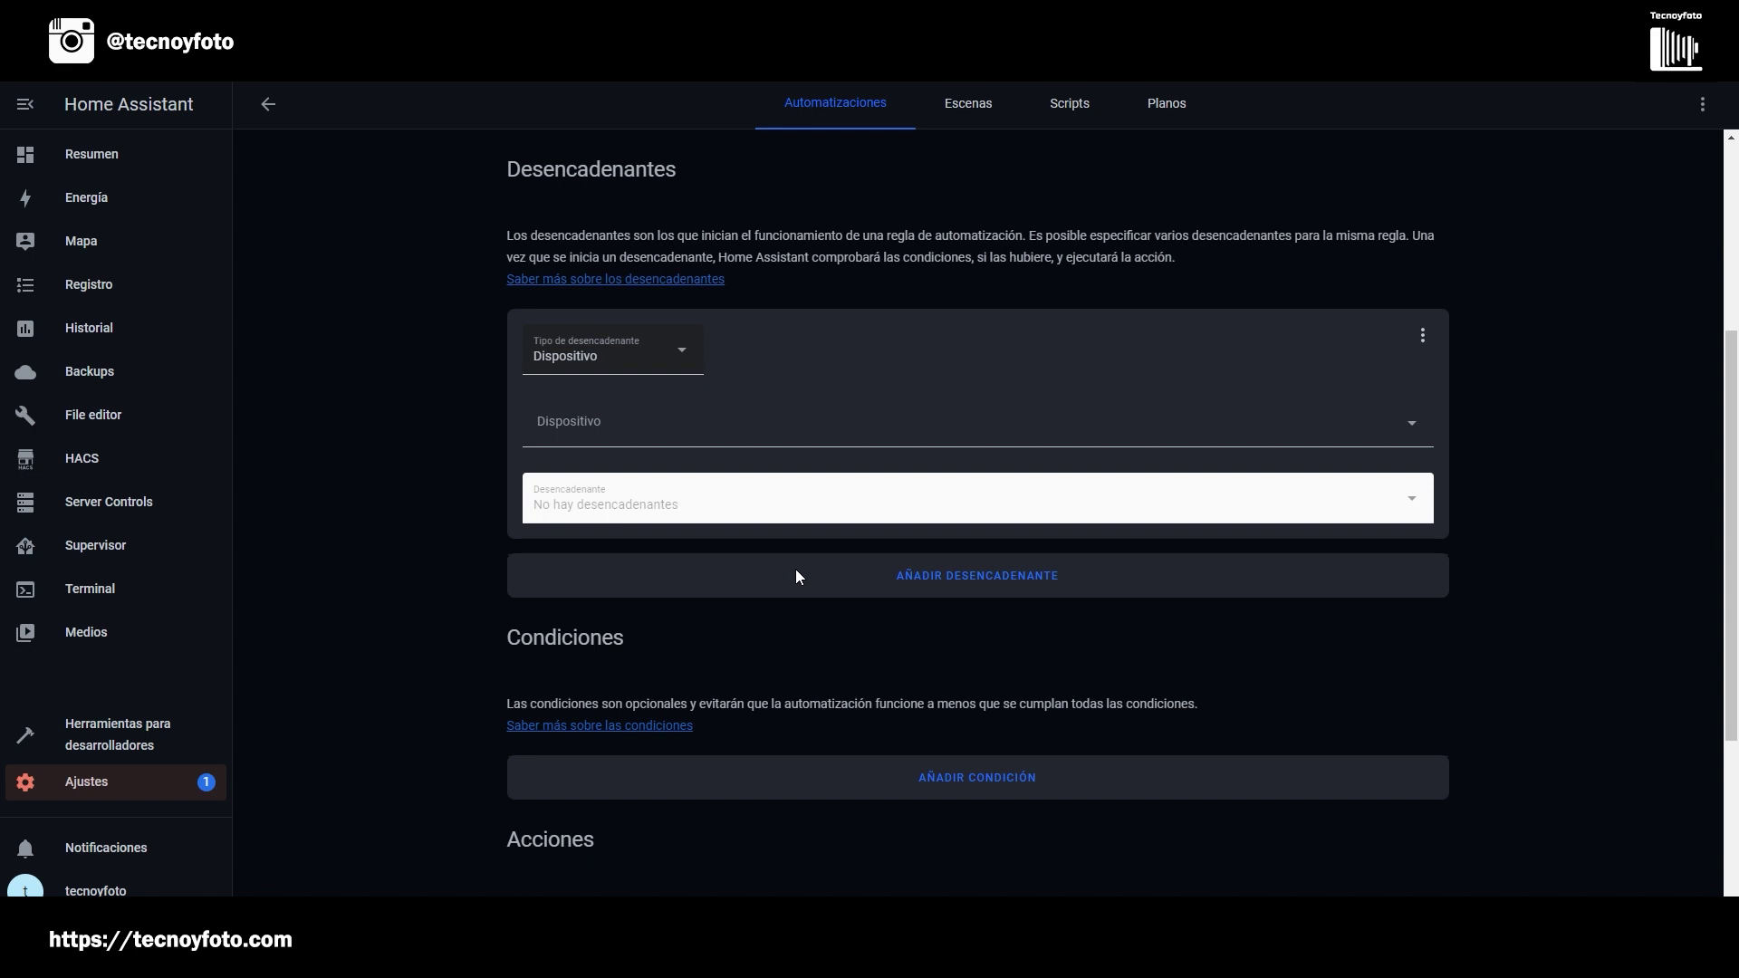
Step: Set the trigger type to Sol with the Puesta de sol event and an offset of 30
left_click(686, 353)
scroll(641, 625, "down", 3)
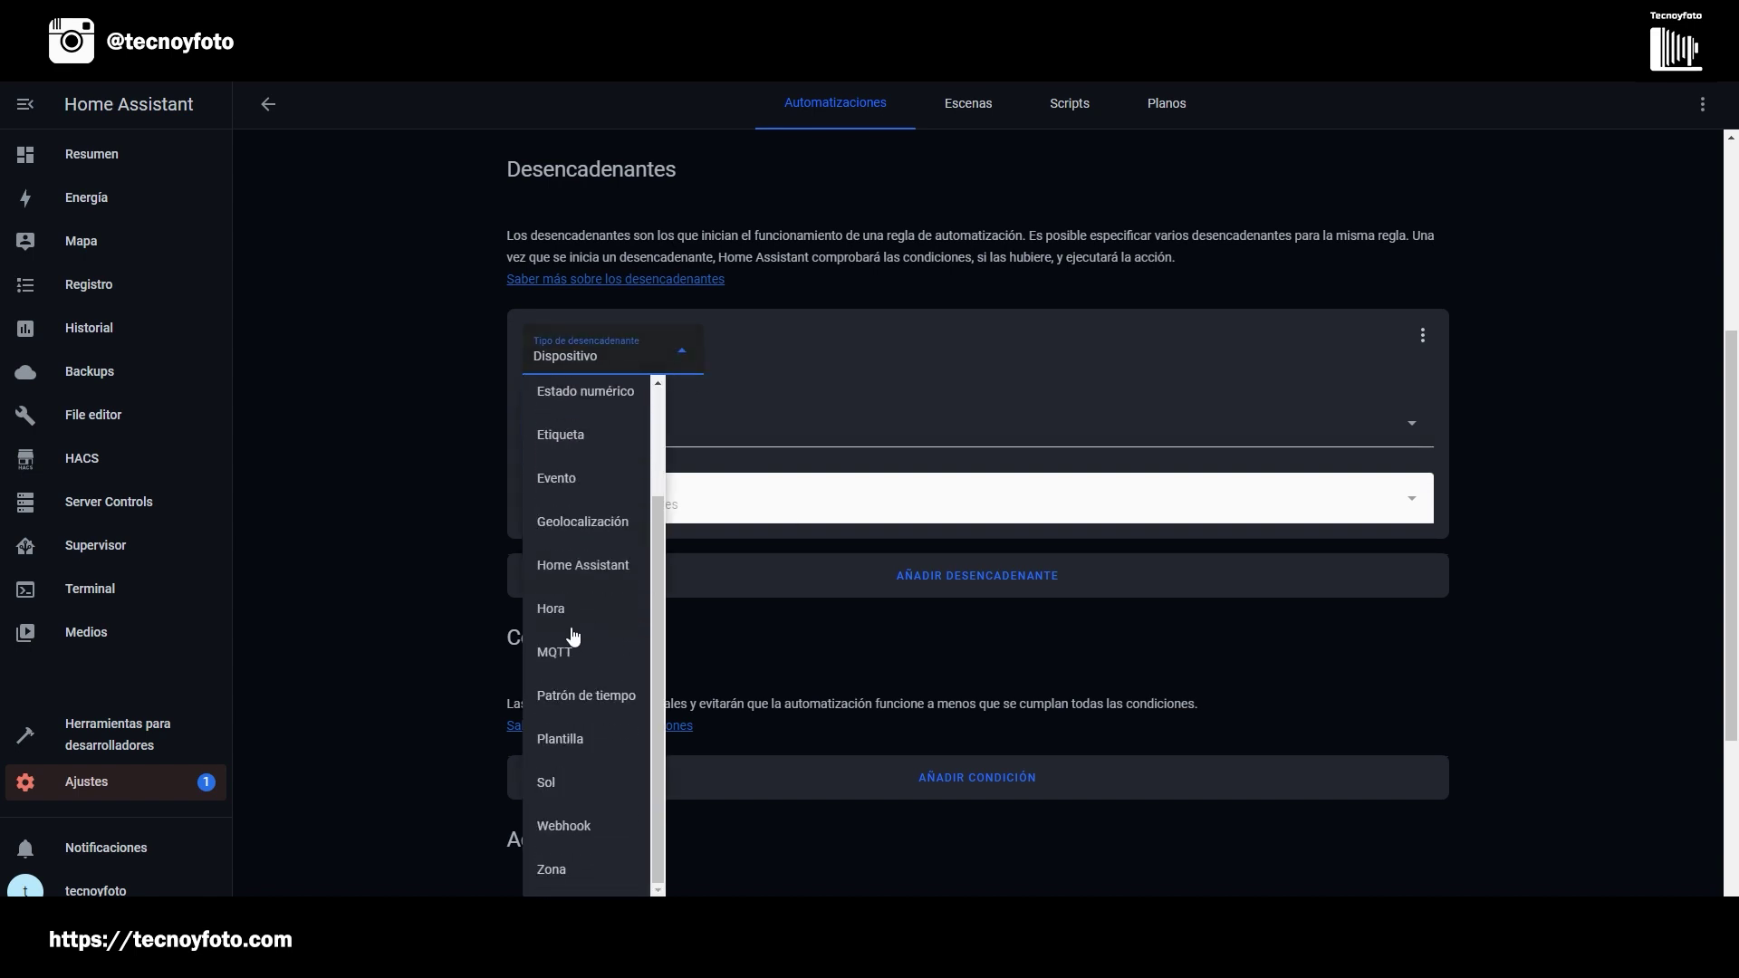
left_click(551, 781)
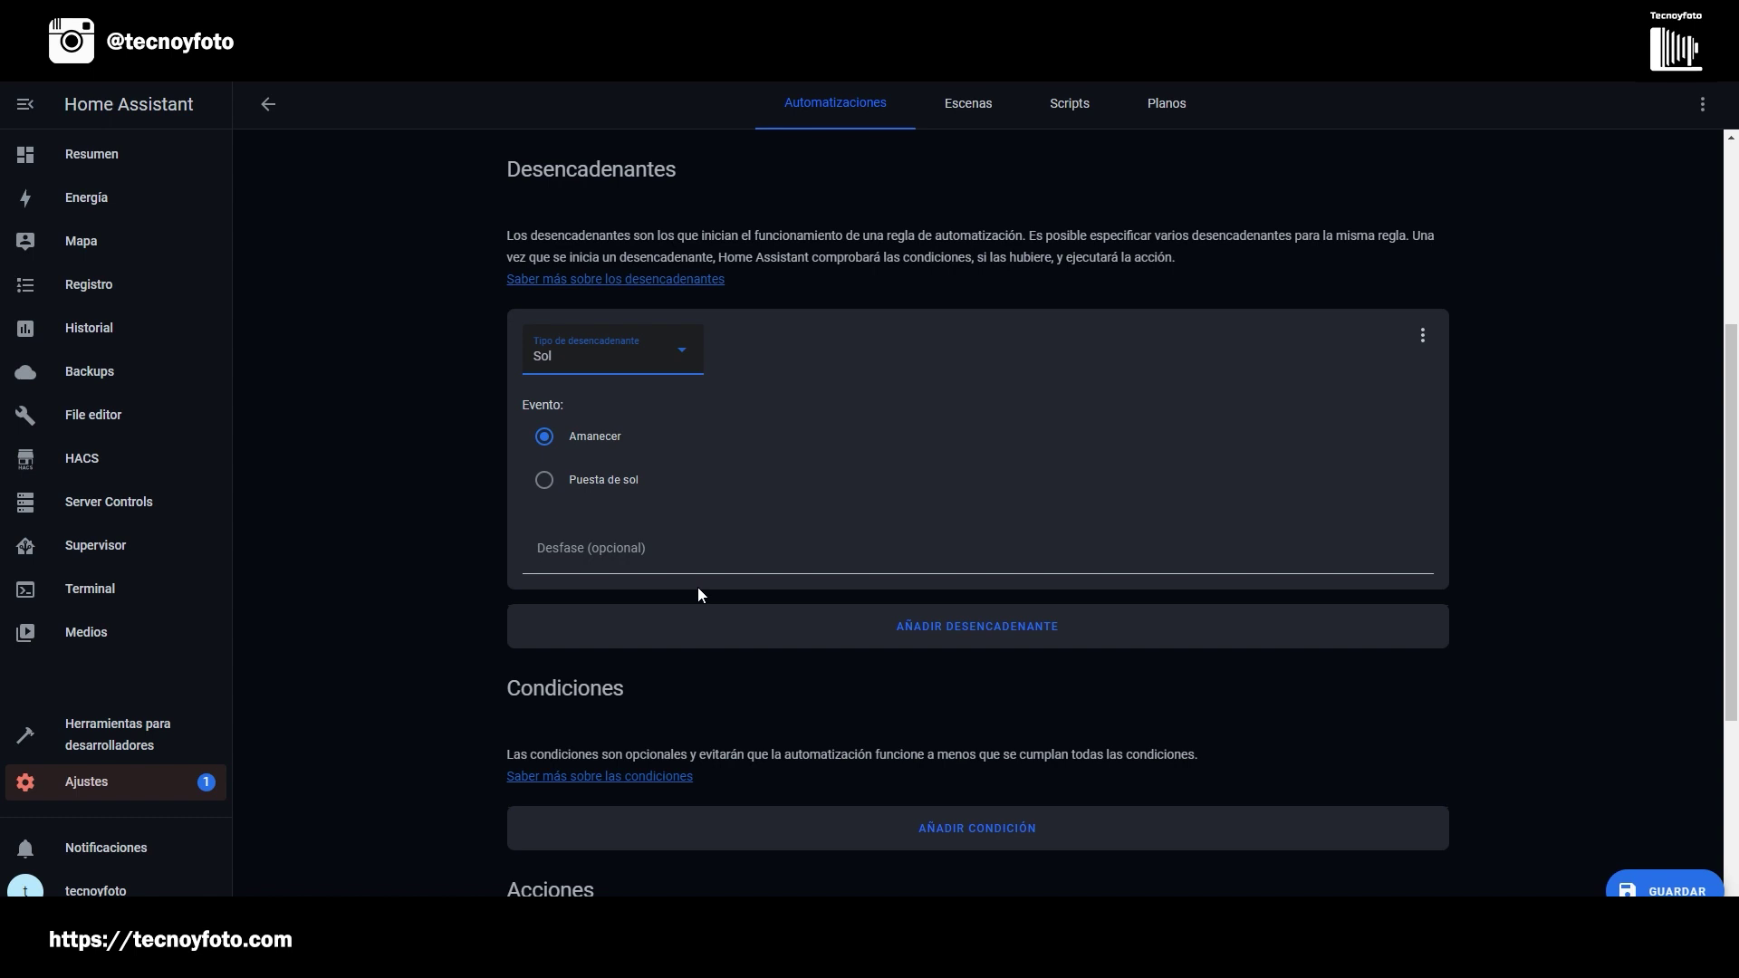
left_click(566, 545)
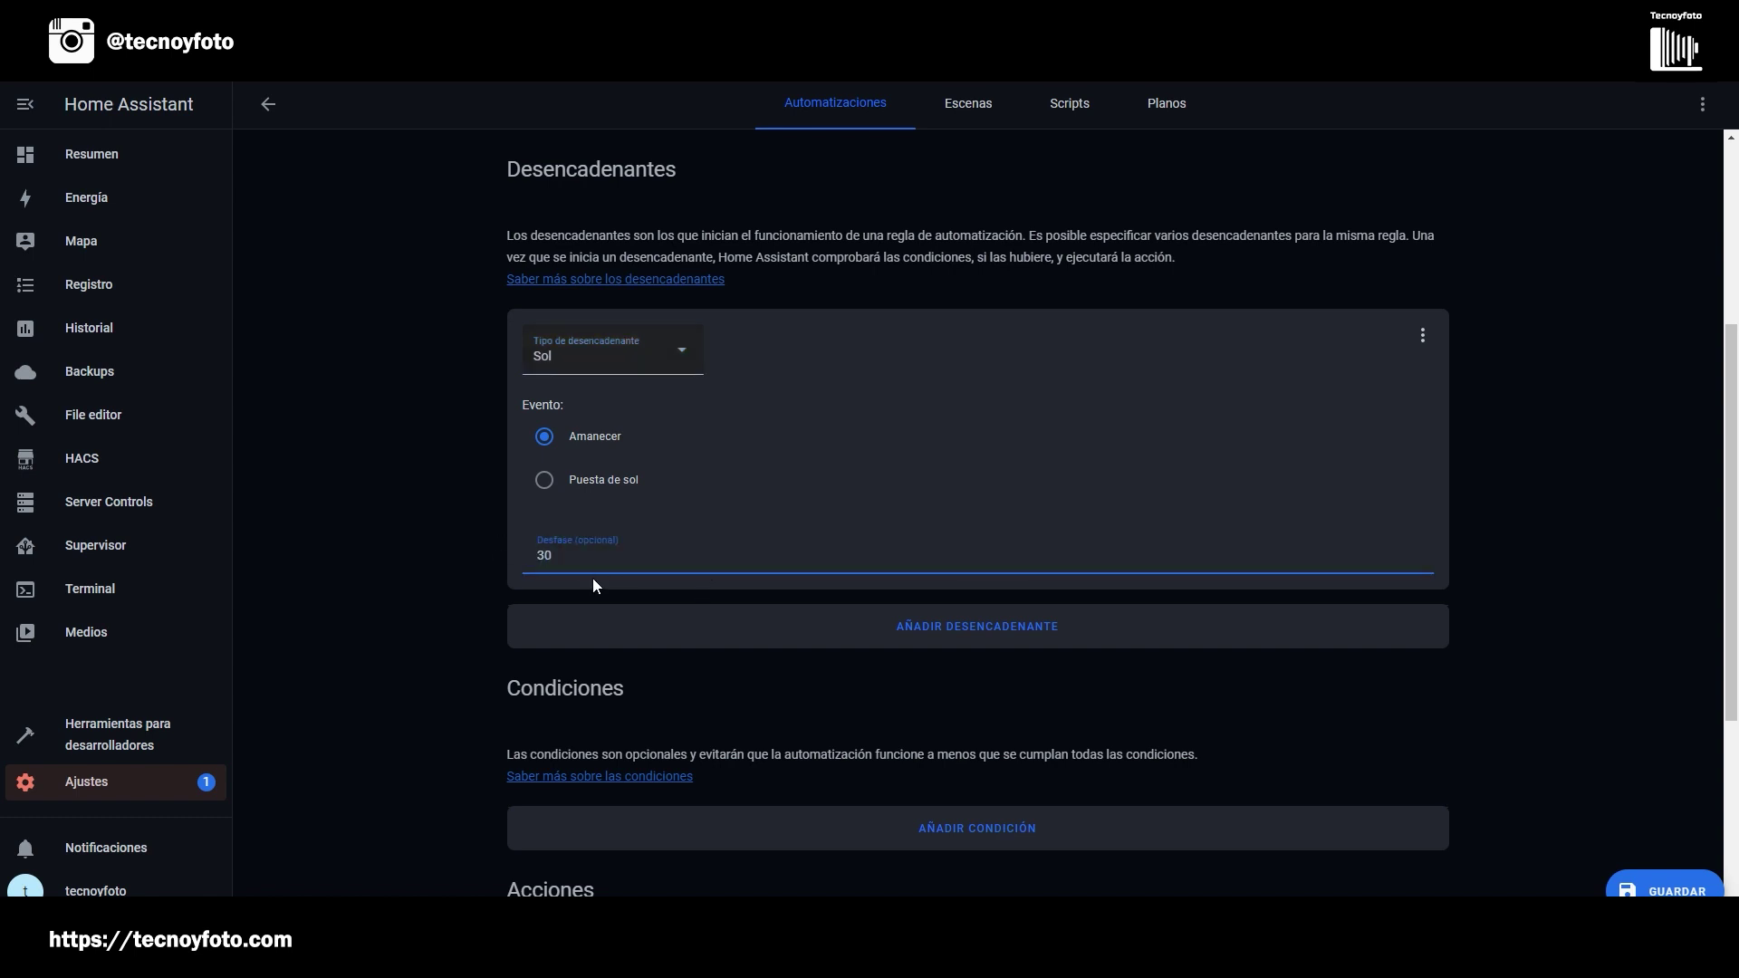
left_click(576, 480)
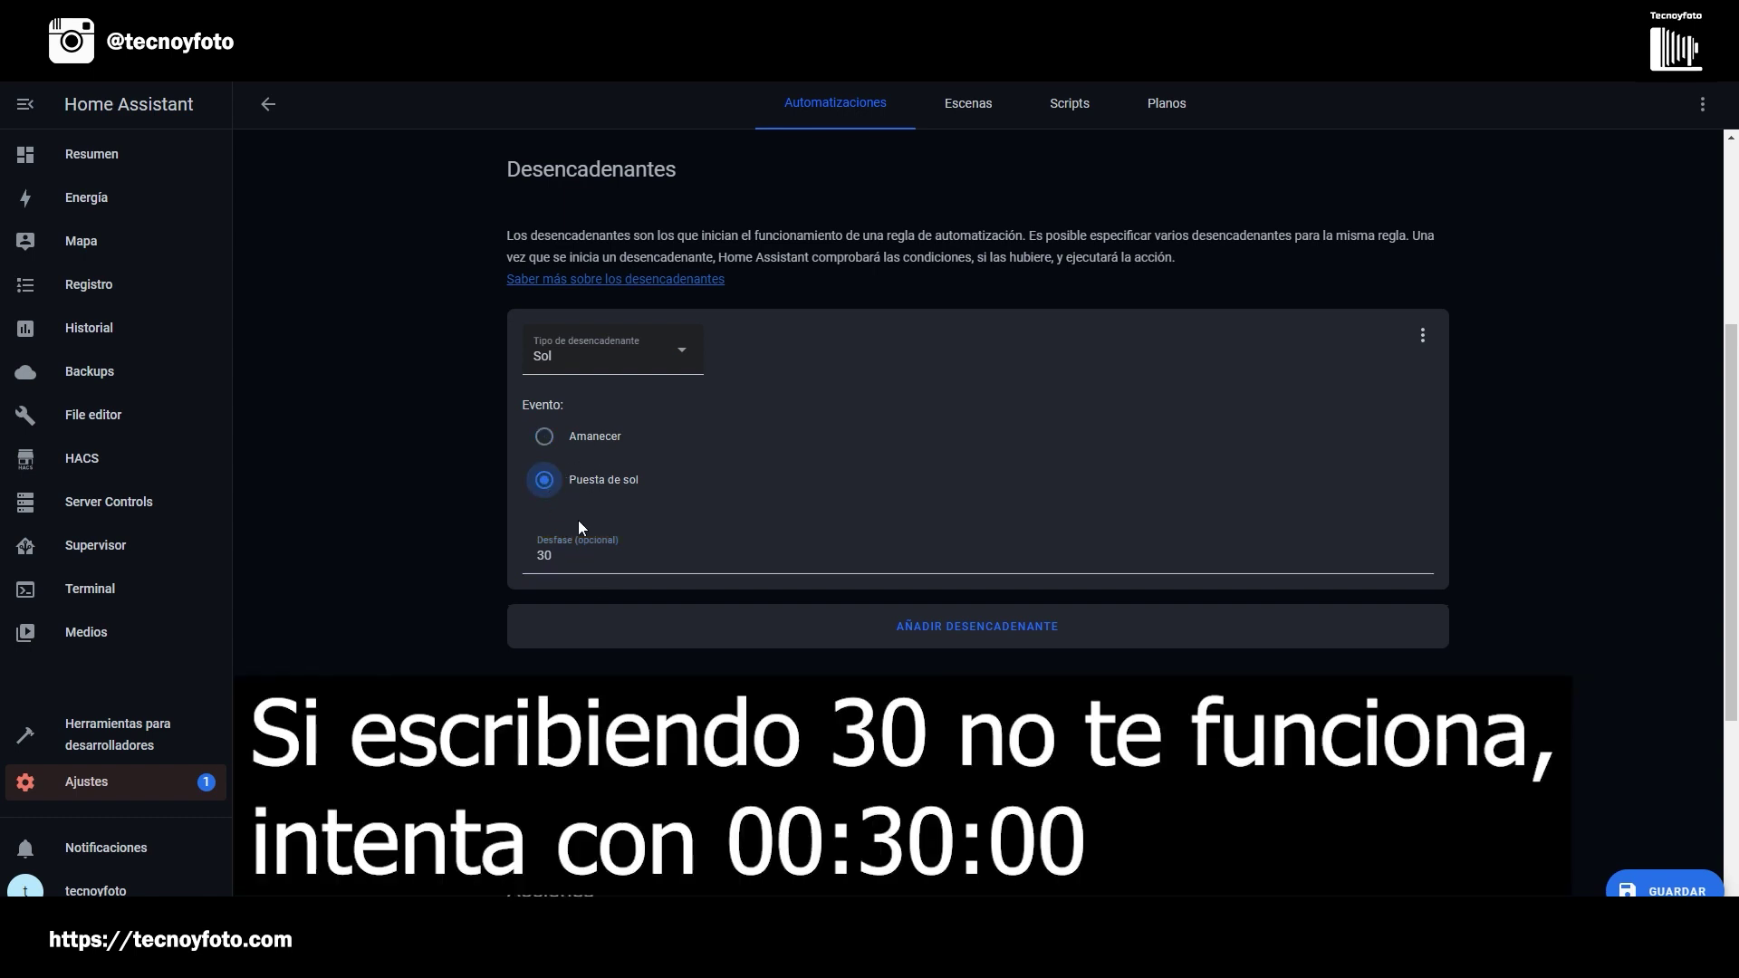
double_click(544, 554)
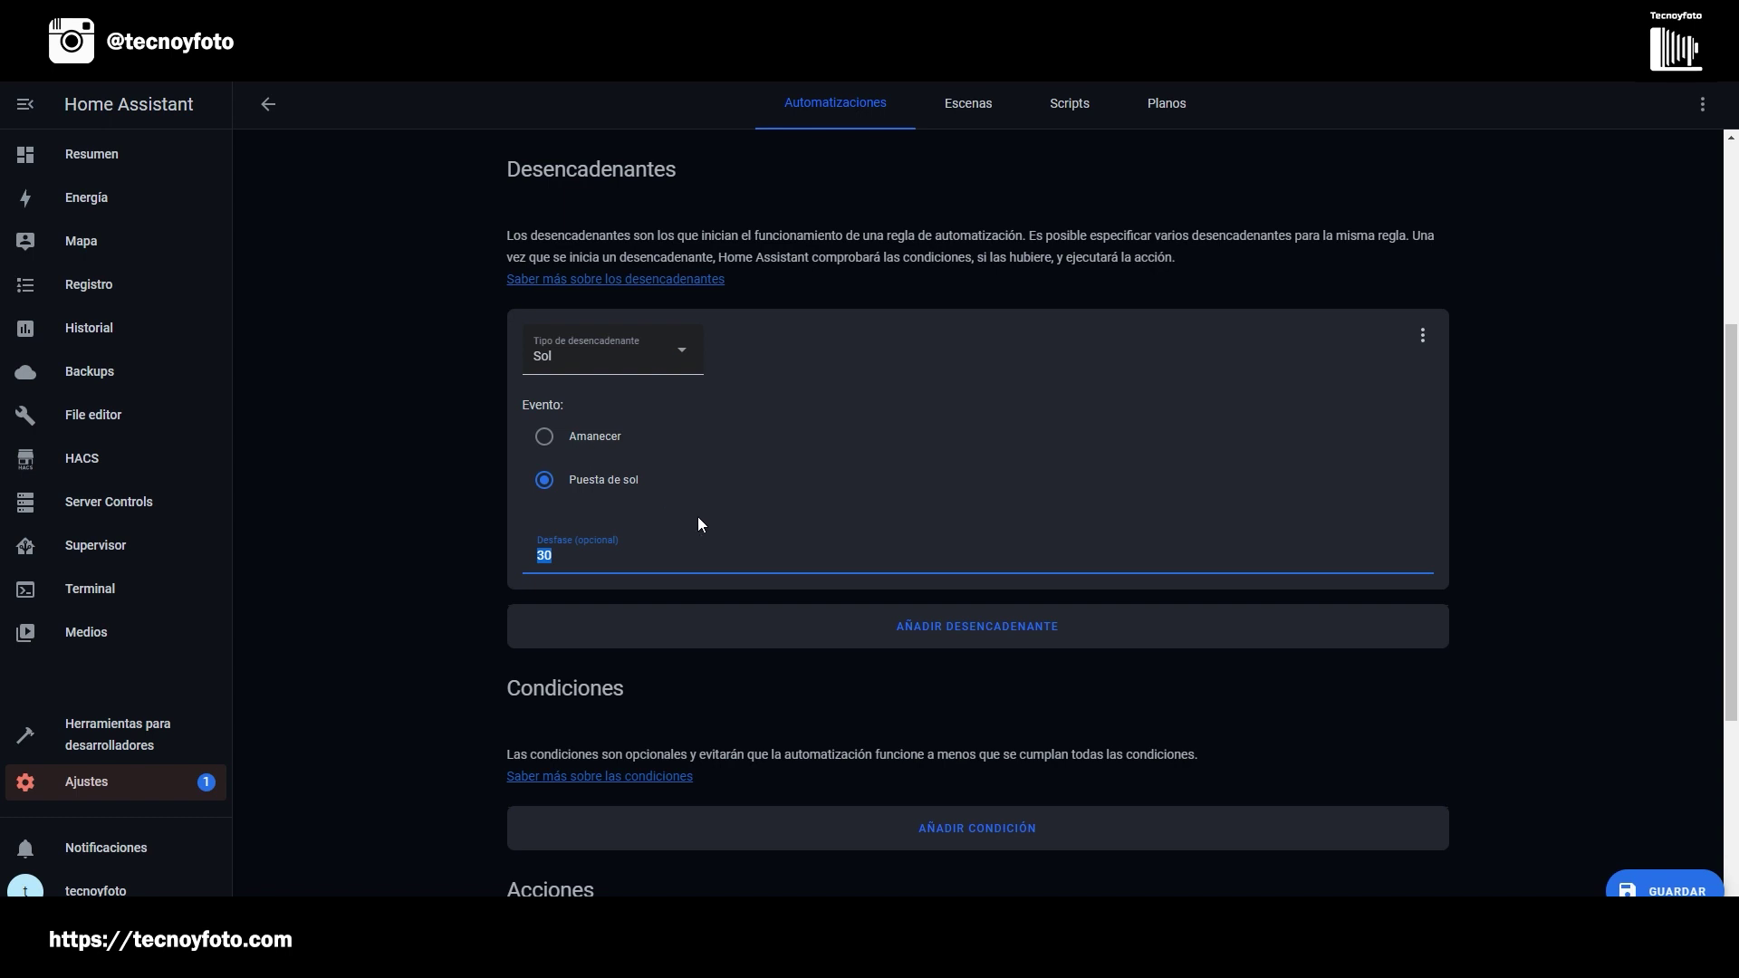
Step: Add a condition to the automation and set its type to Hora
scroll(723, 536, "down", 3)
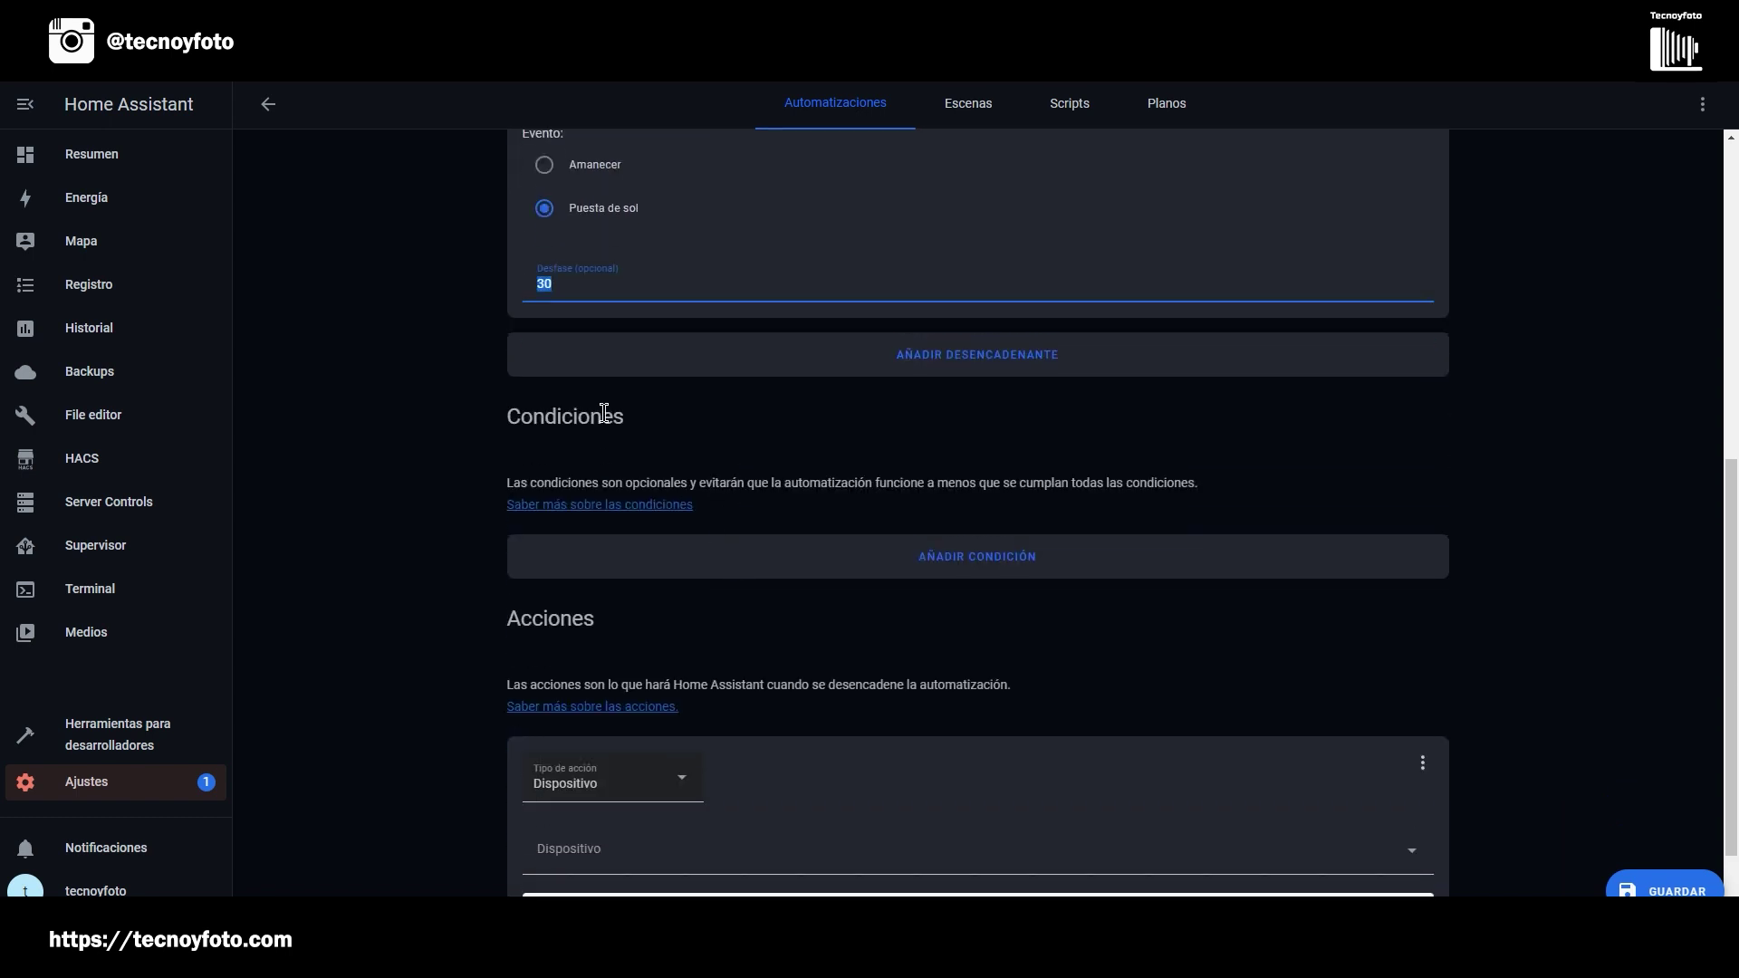
left_click(963, 558)
left_click(674, 580)
scroll(618, 484, "down", 1)
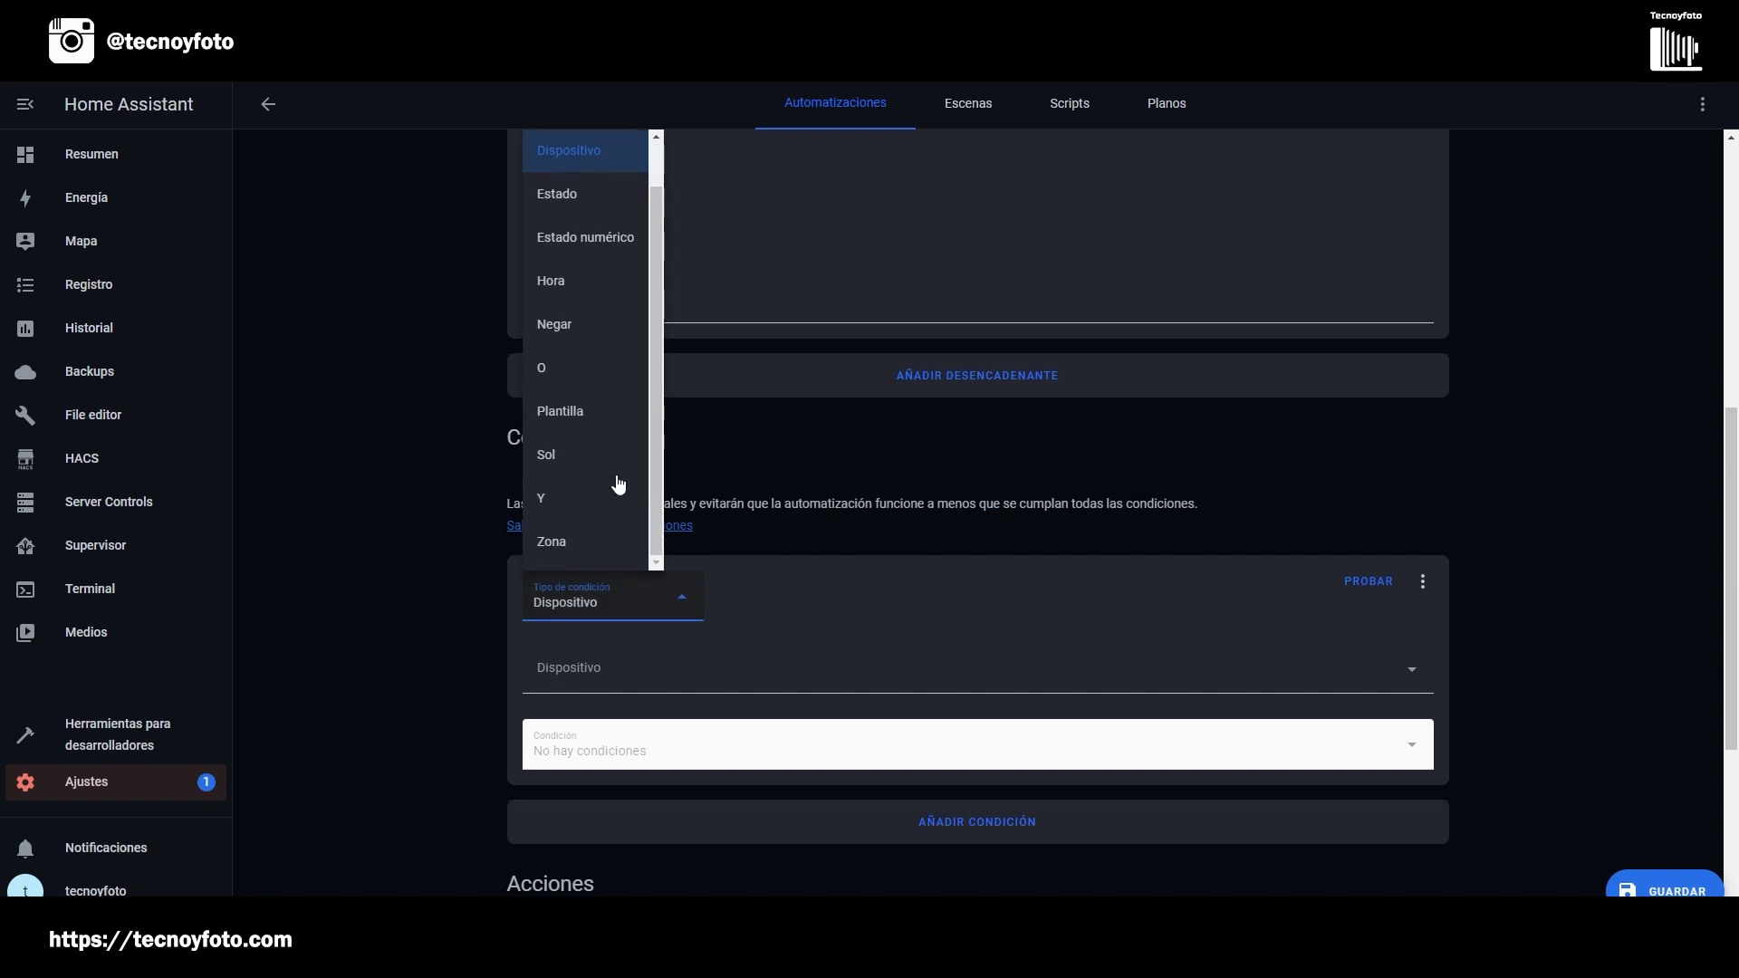
left_click(562, 292)
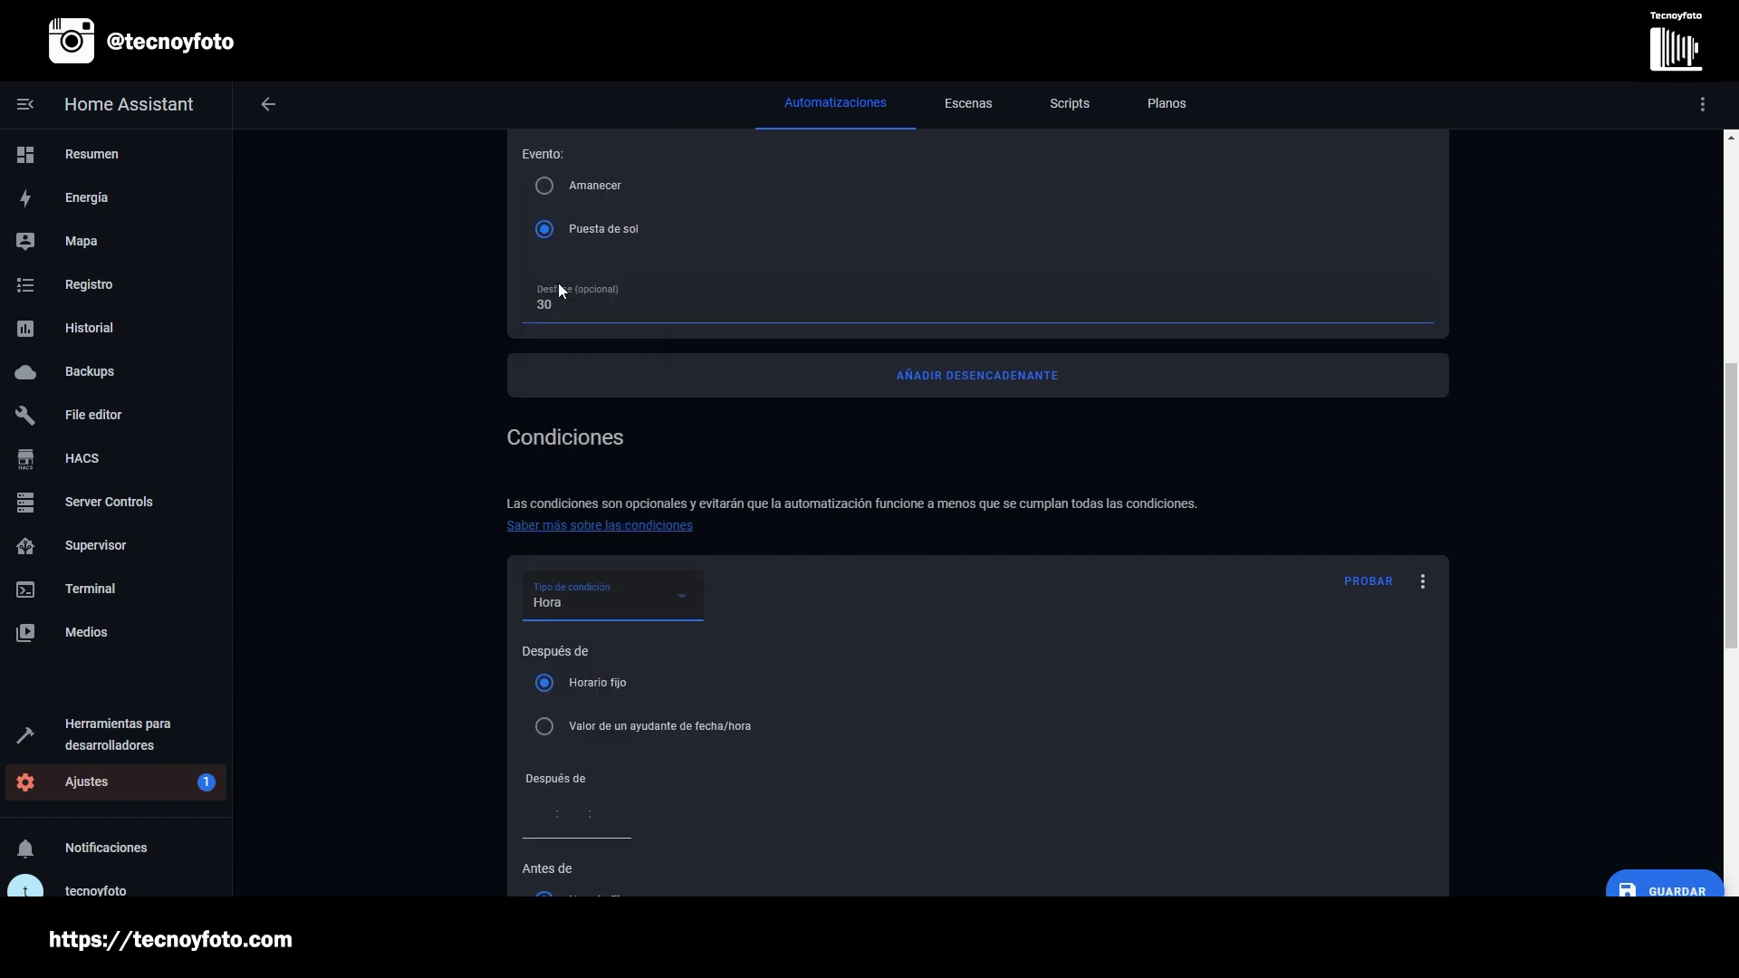
Step: Restrict the time condition's weekdays to Lunes
scroll(804, 569, "down", 4)
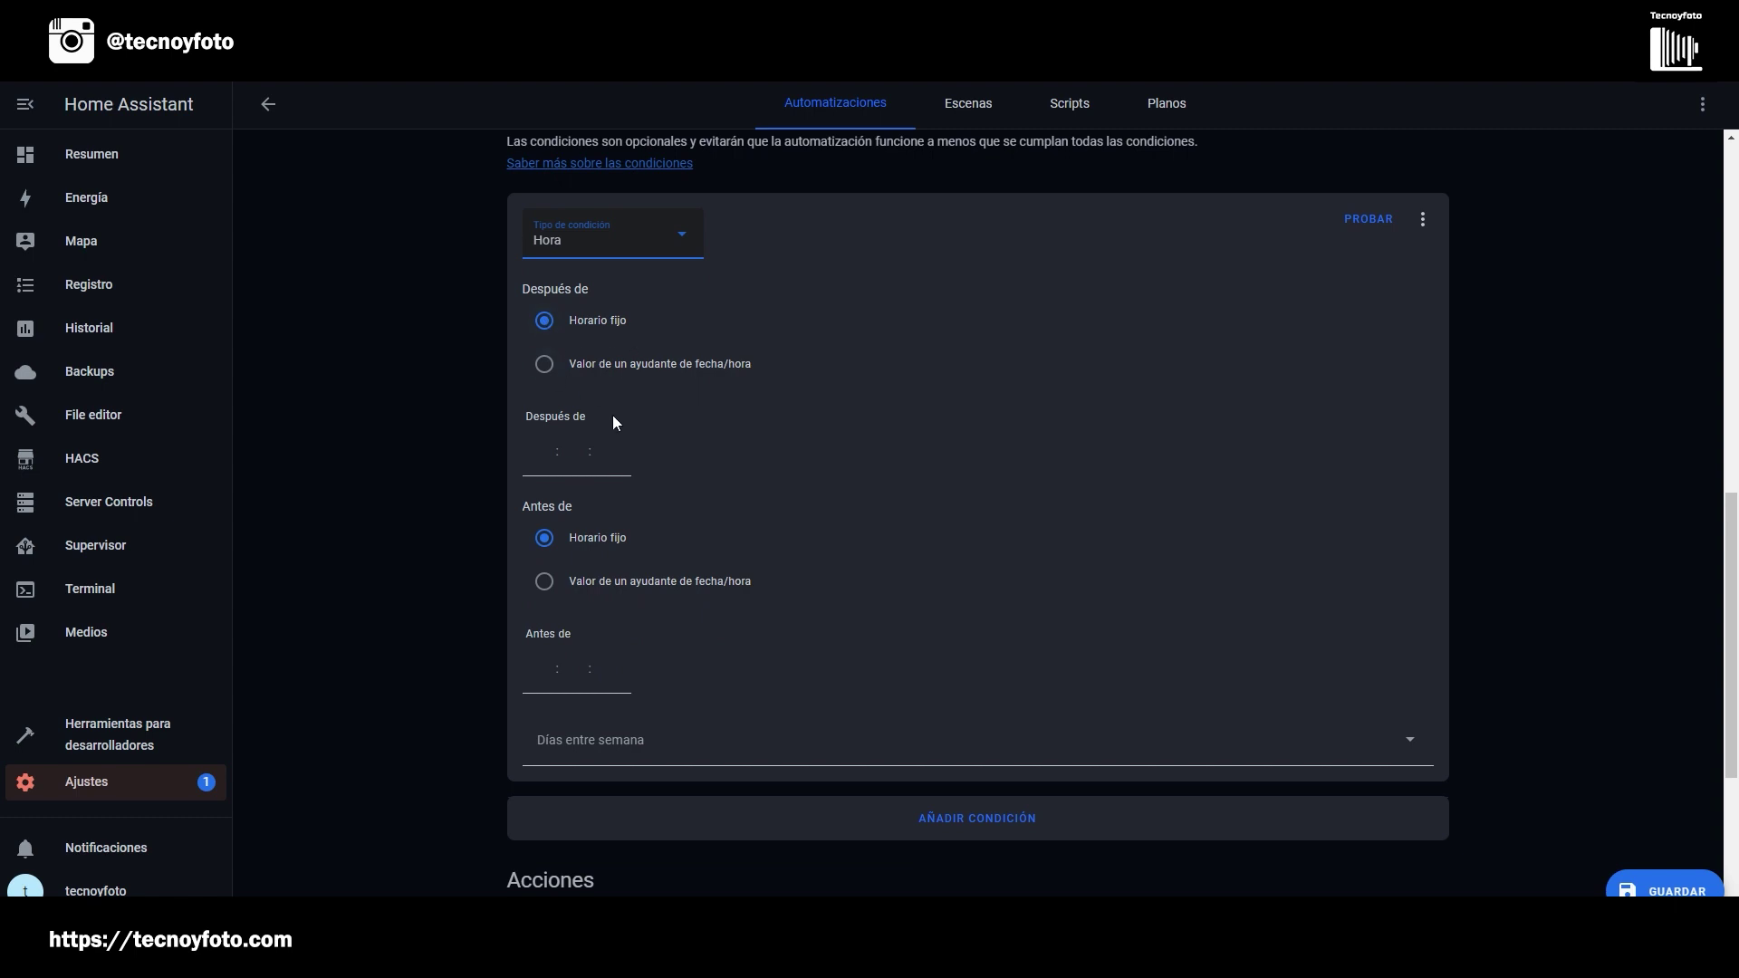
scroll(688, 643, "down", 2)
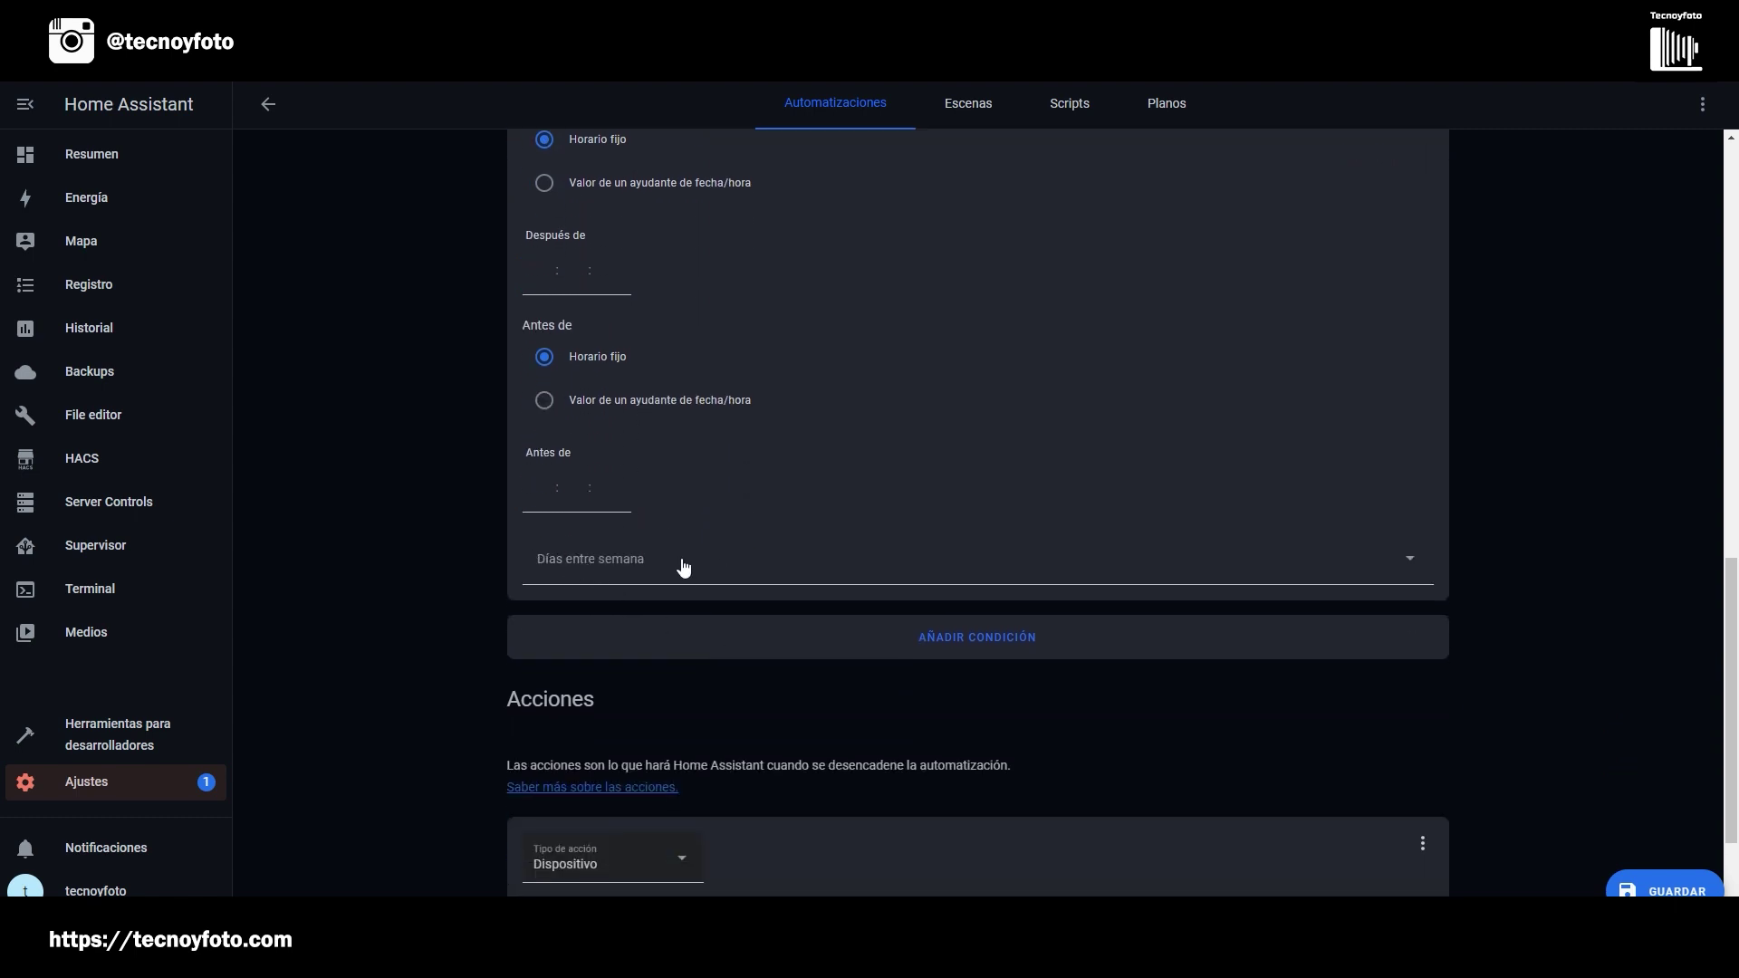
left_click(683, 567)
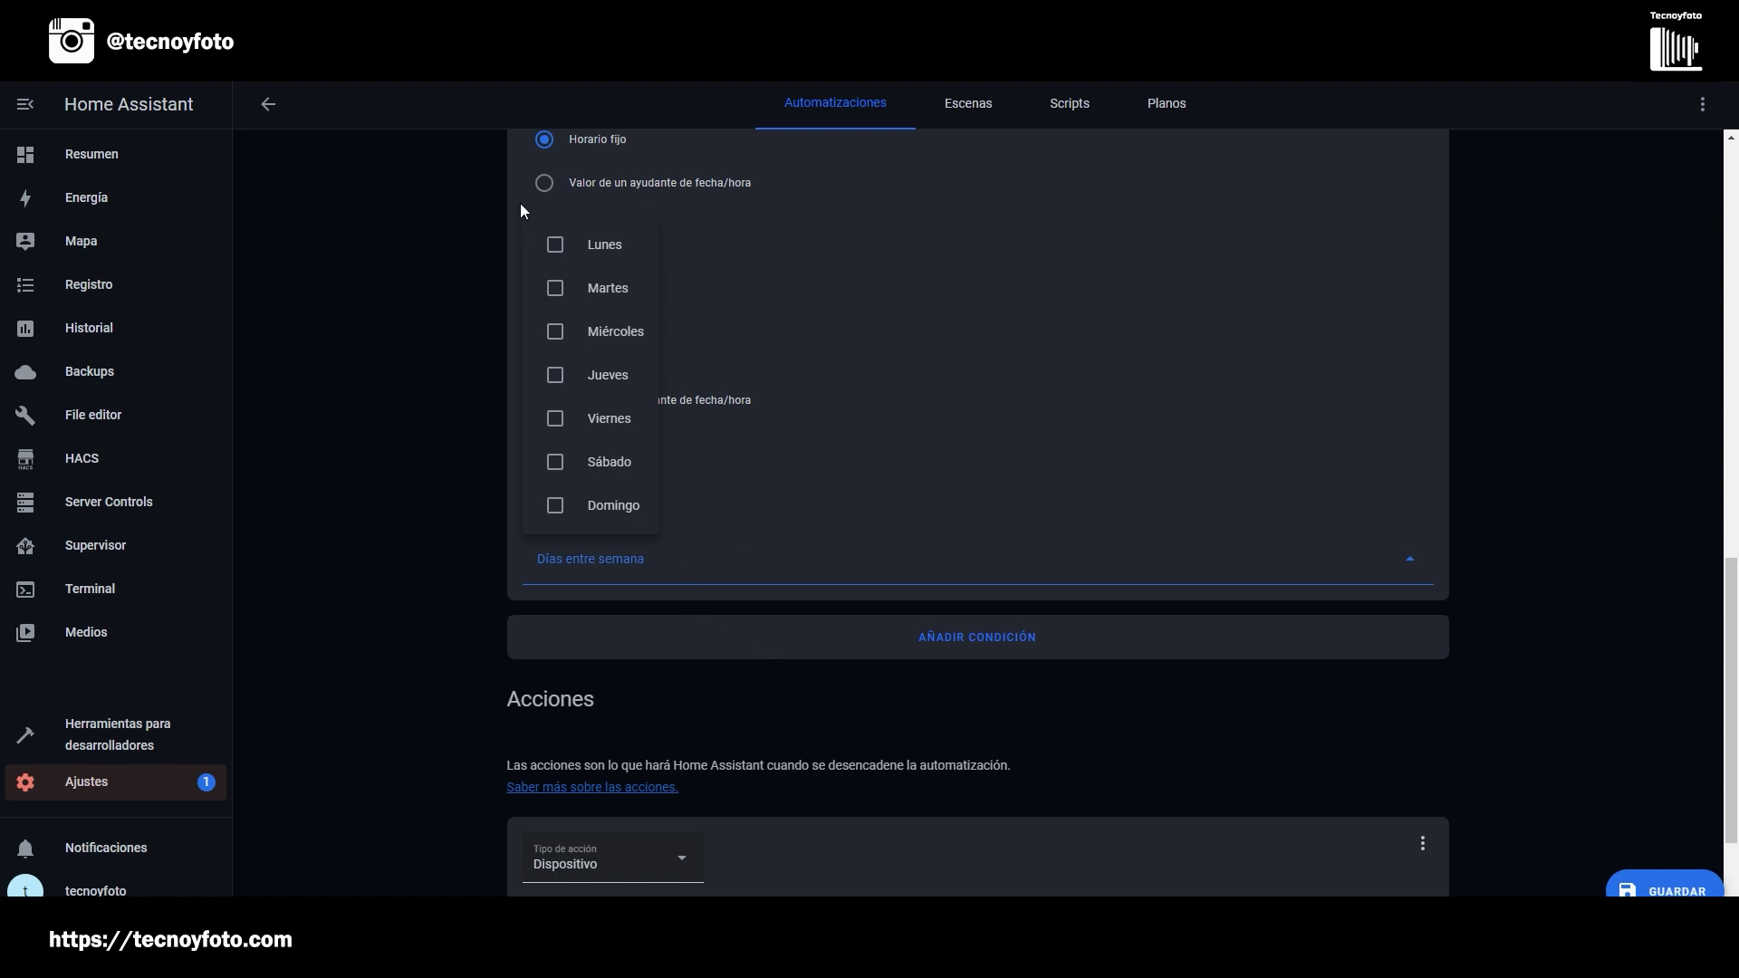
left_click(557, 246)
scroll(1467, 534, "up", 2)
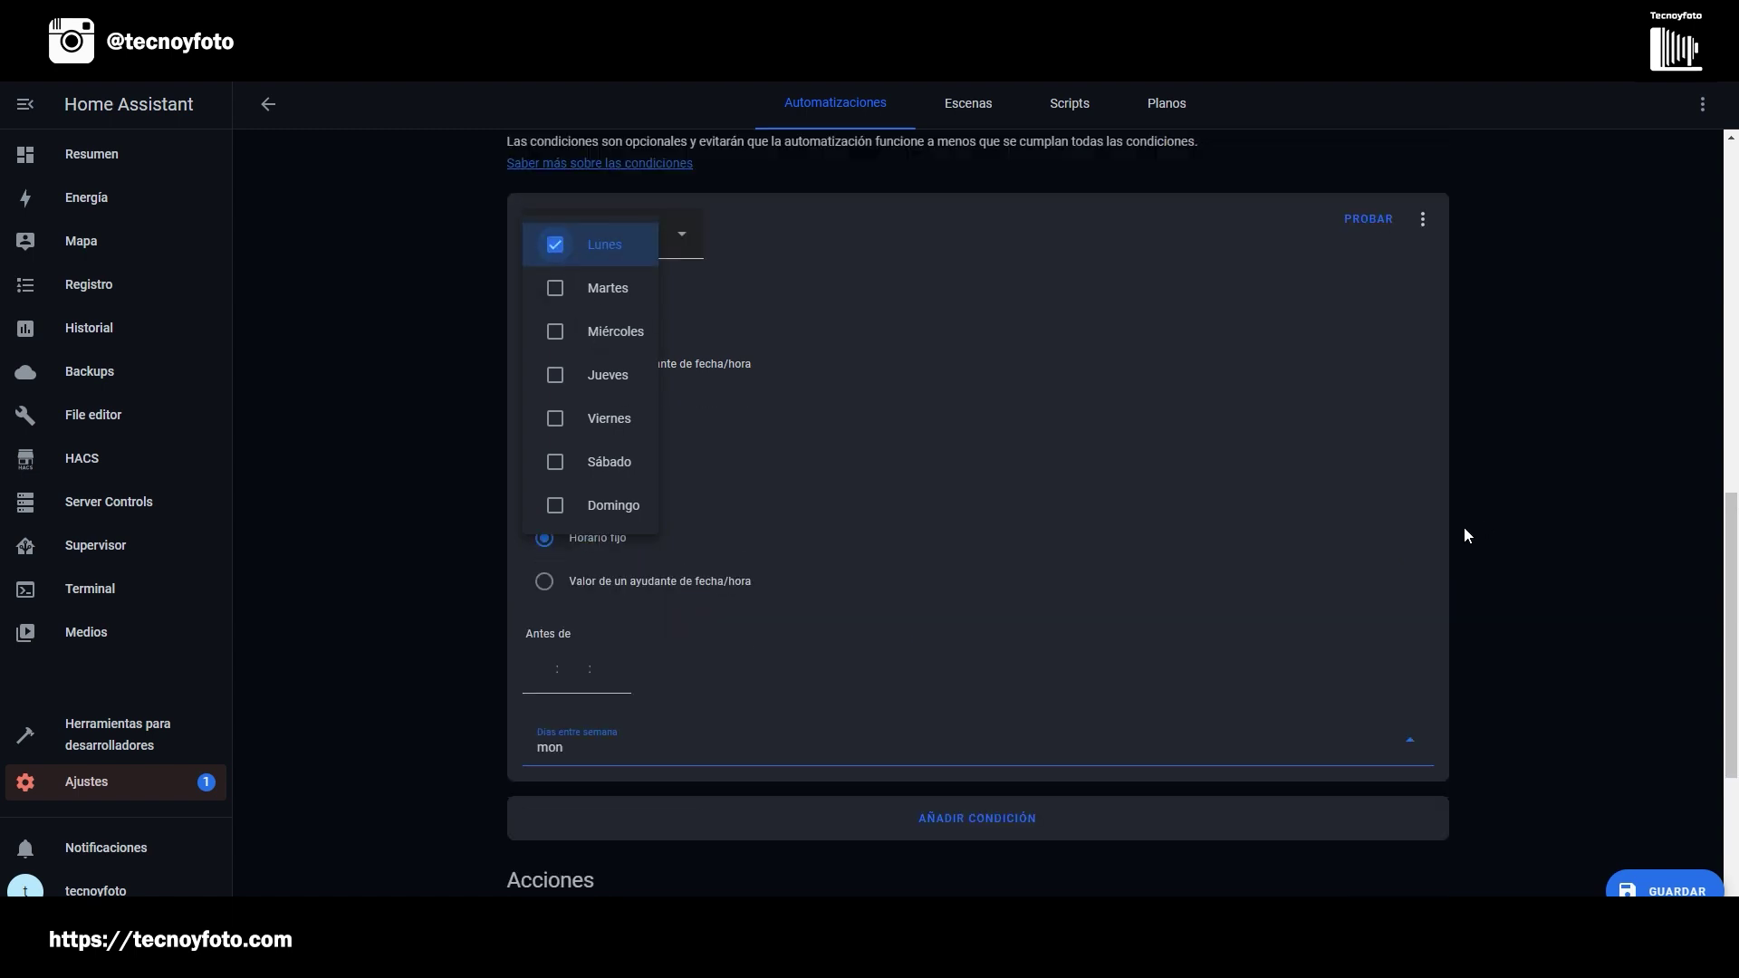
left_click(1465, 529)
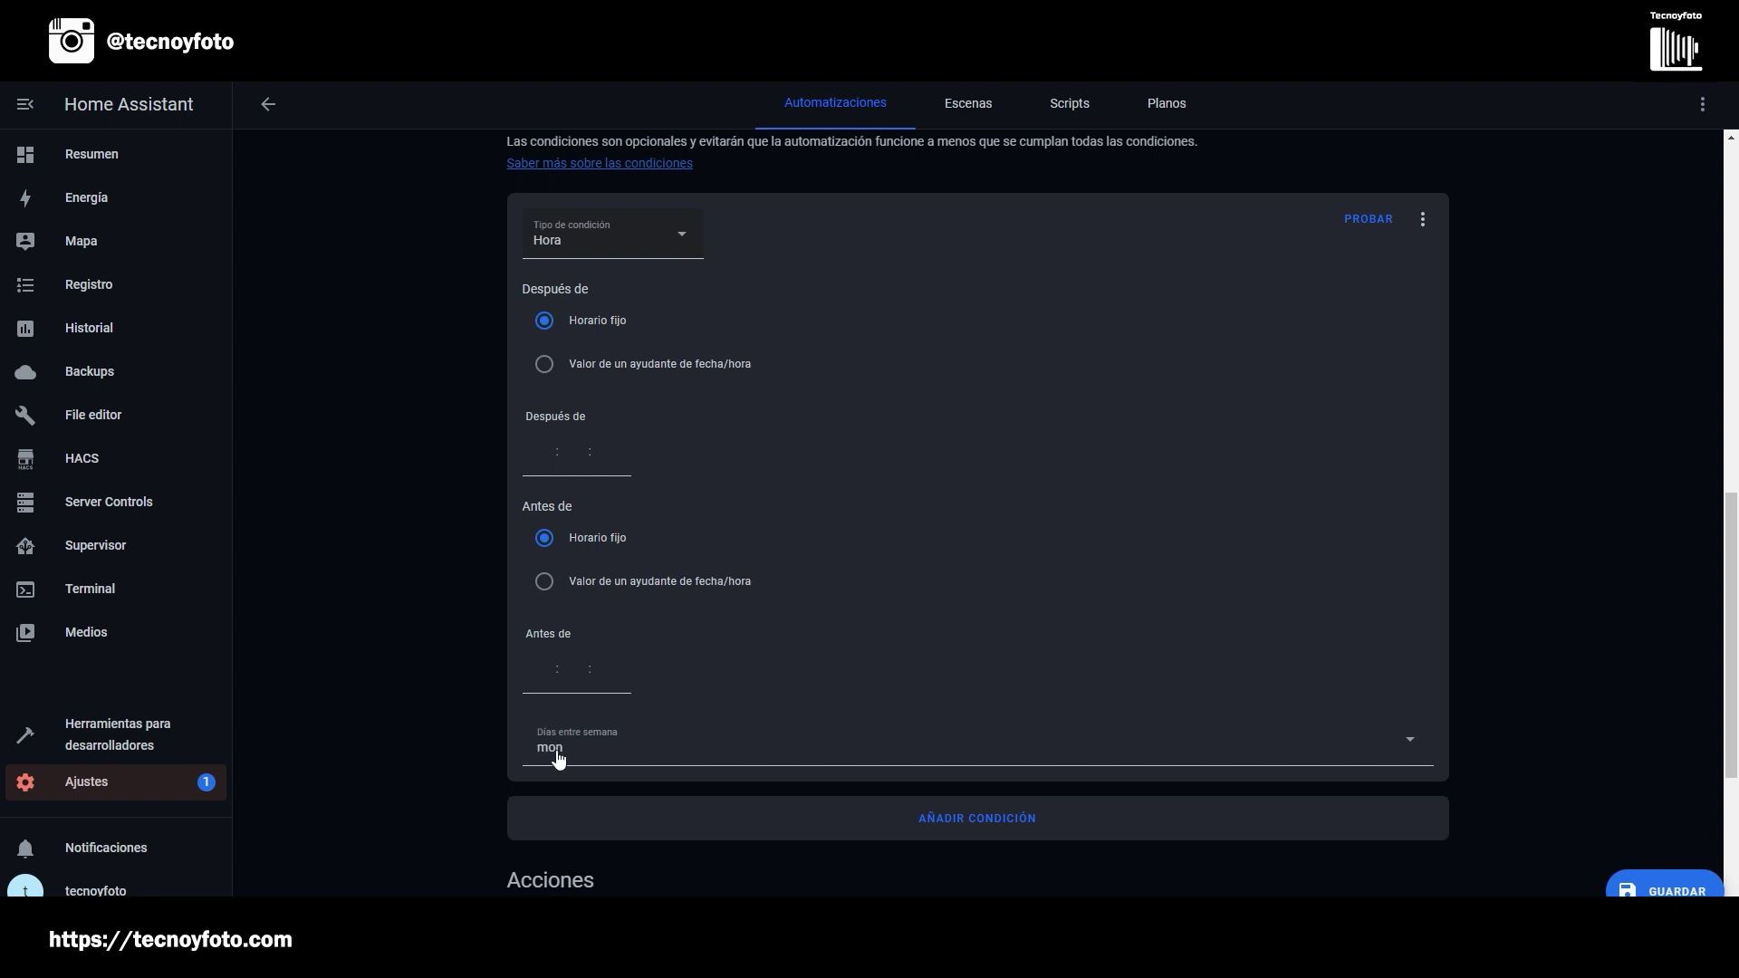
Step: Set the sunset trigger's offset to 10
scroll(639, 640, "up", 1)
scroll(641, 644, "up", 5)
left_click(570, 578)
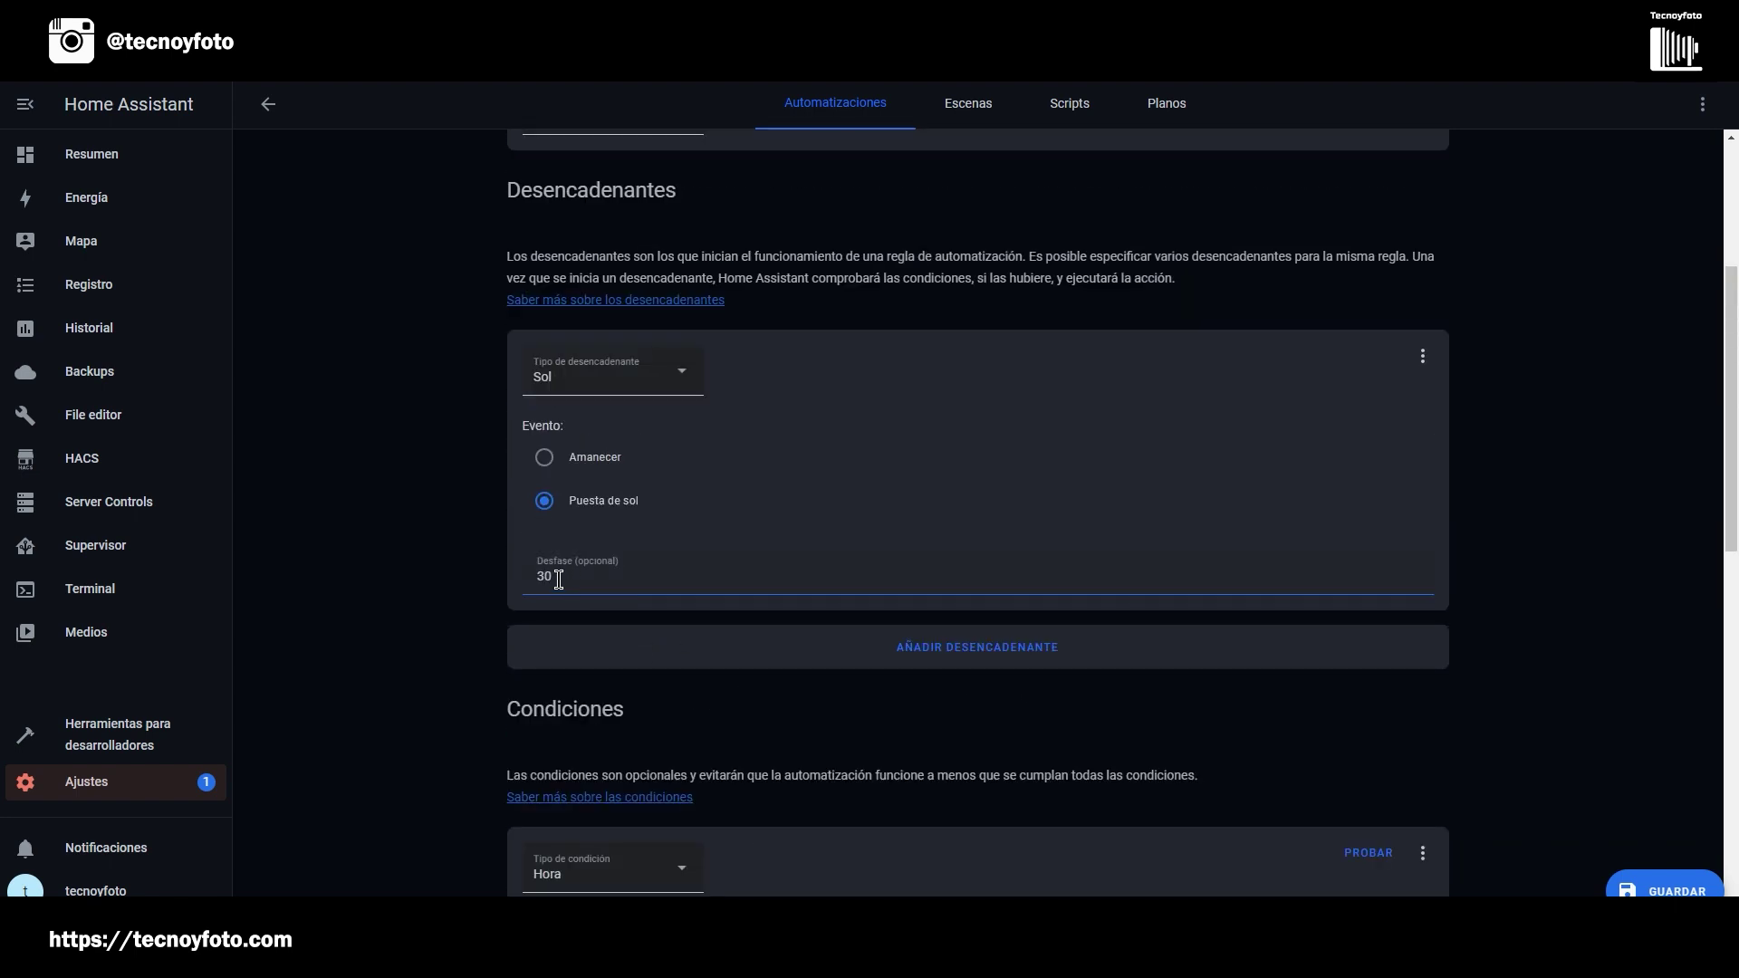
key("Tab")
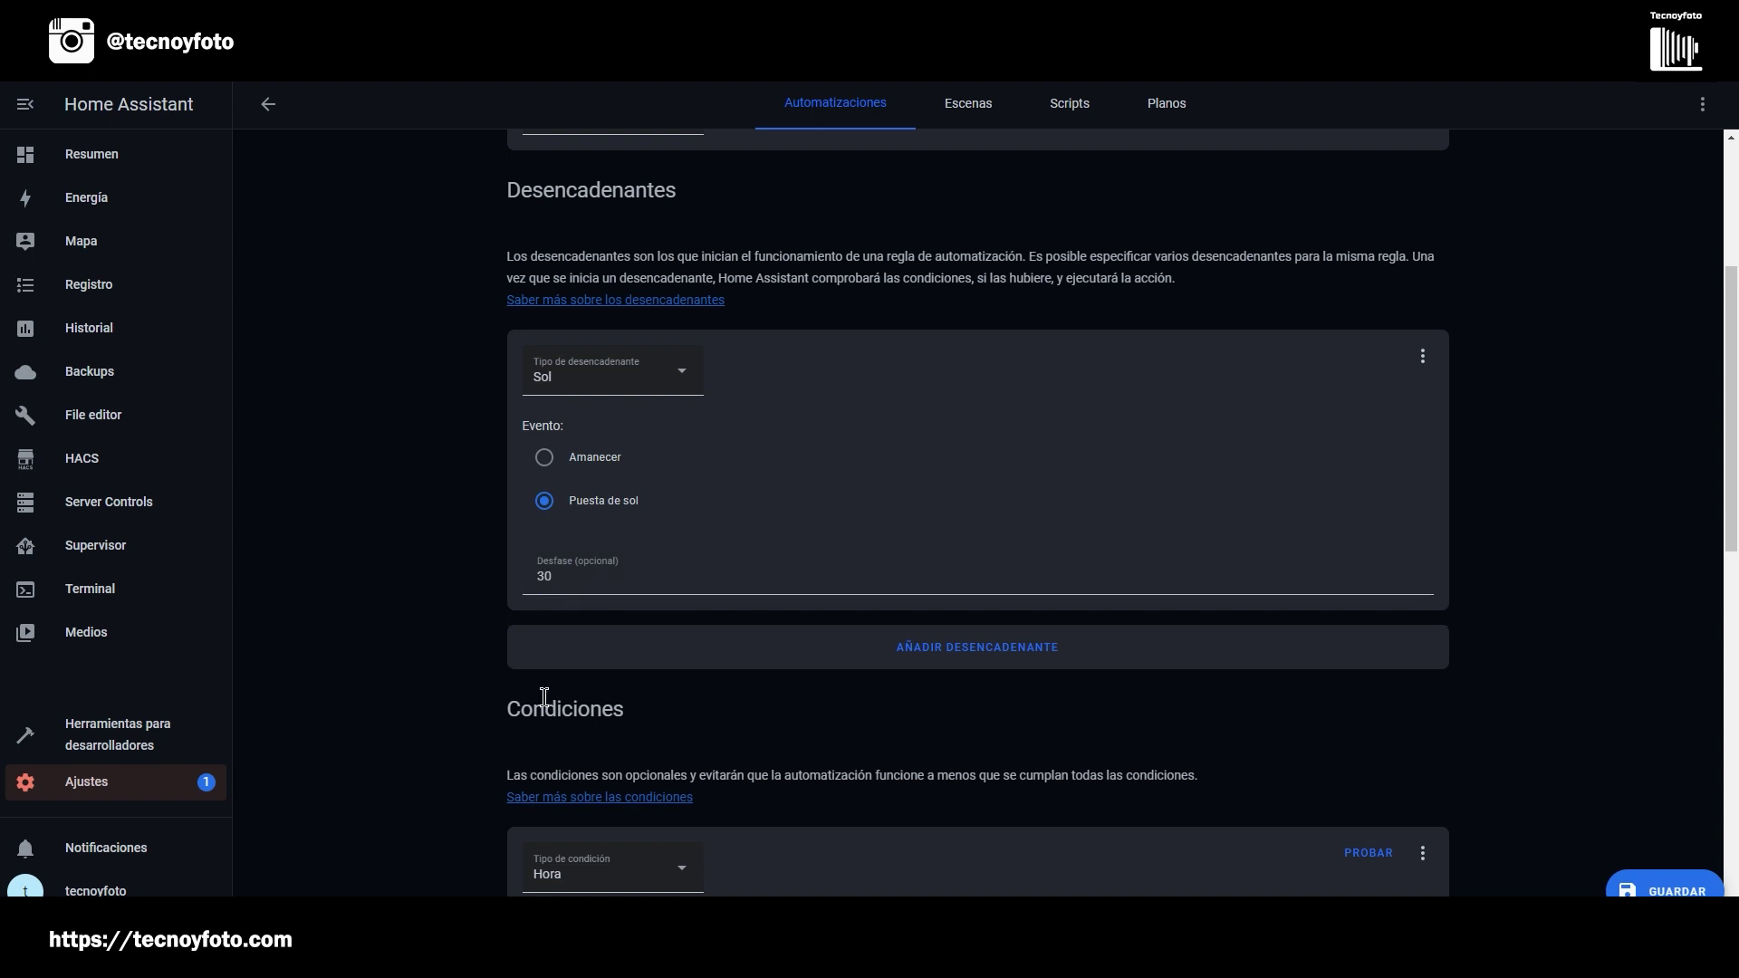
left_click(556, 580)
left_click_drag(557, 581, 527, 587)
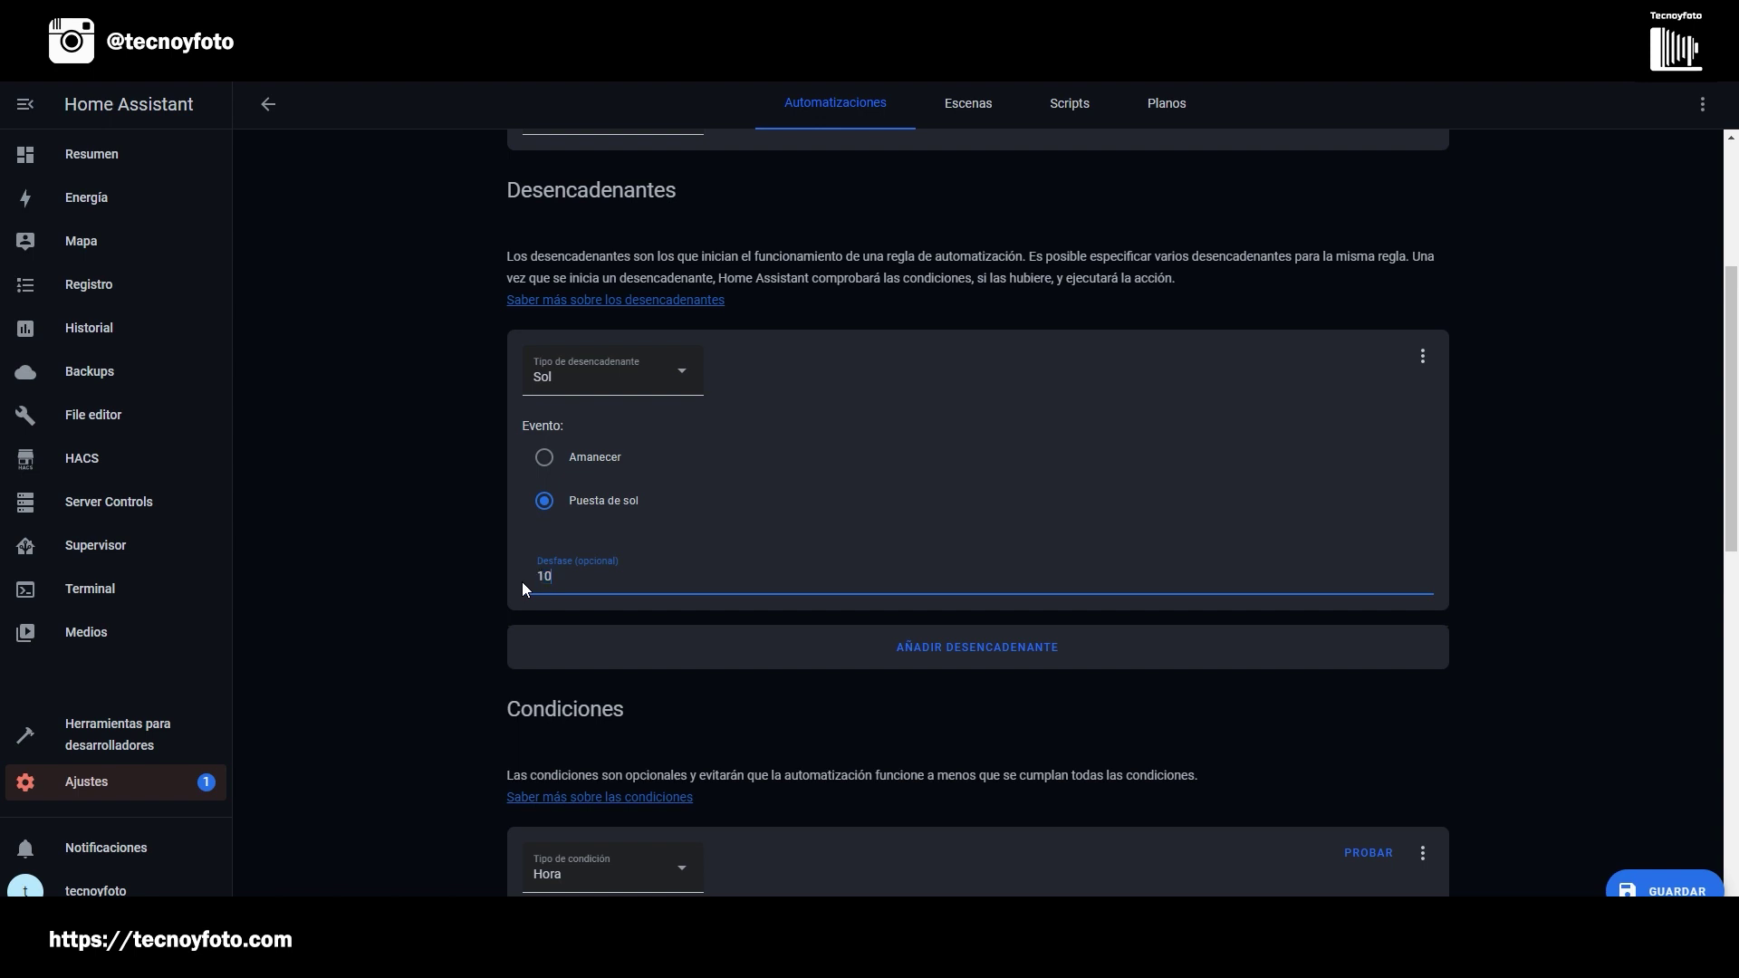
Step: Make Martes the only selected weekday in the time condition by adding it and deselecting Lunes
scroll(594, 601, "down", 7)
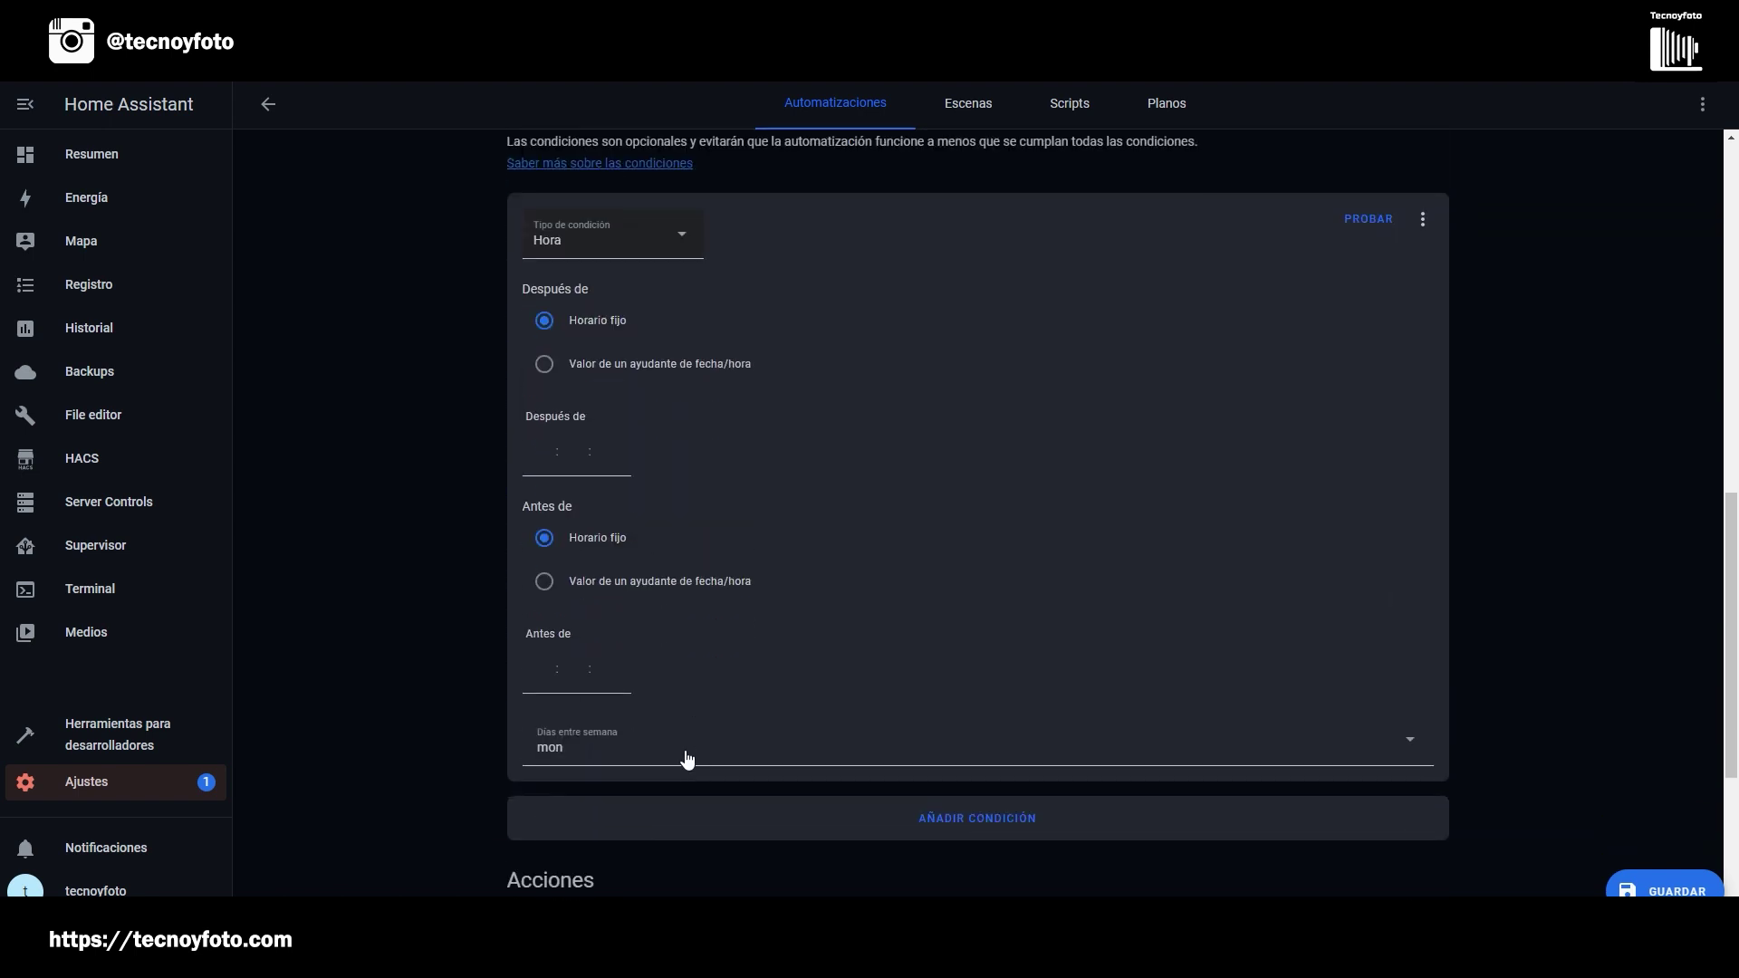
left_click(686, 758)
left_click(555, 469)
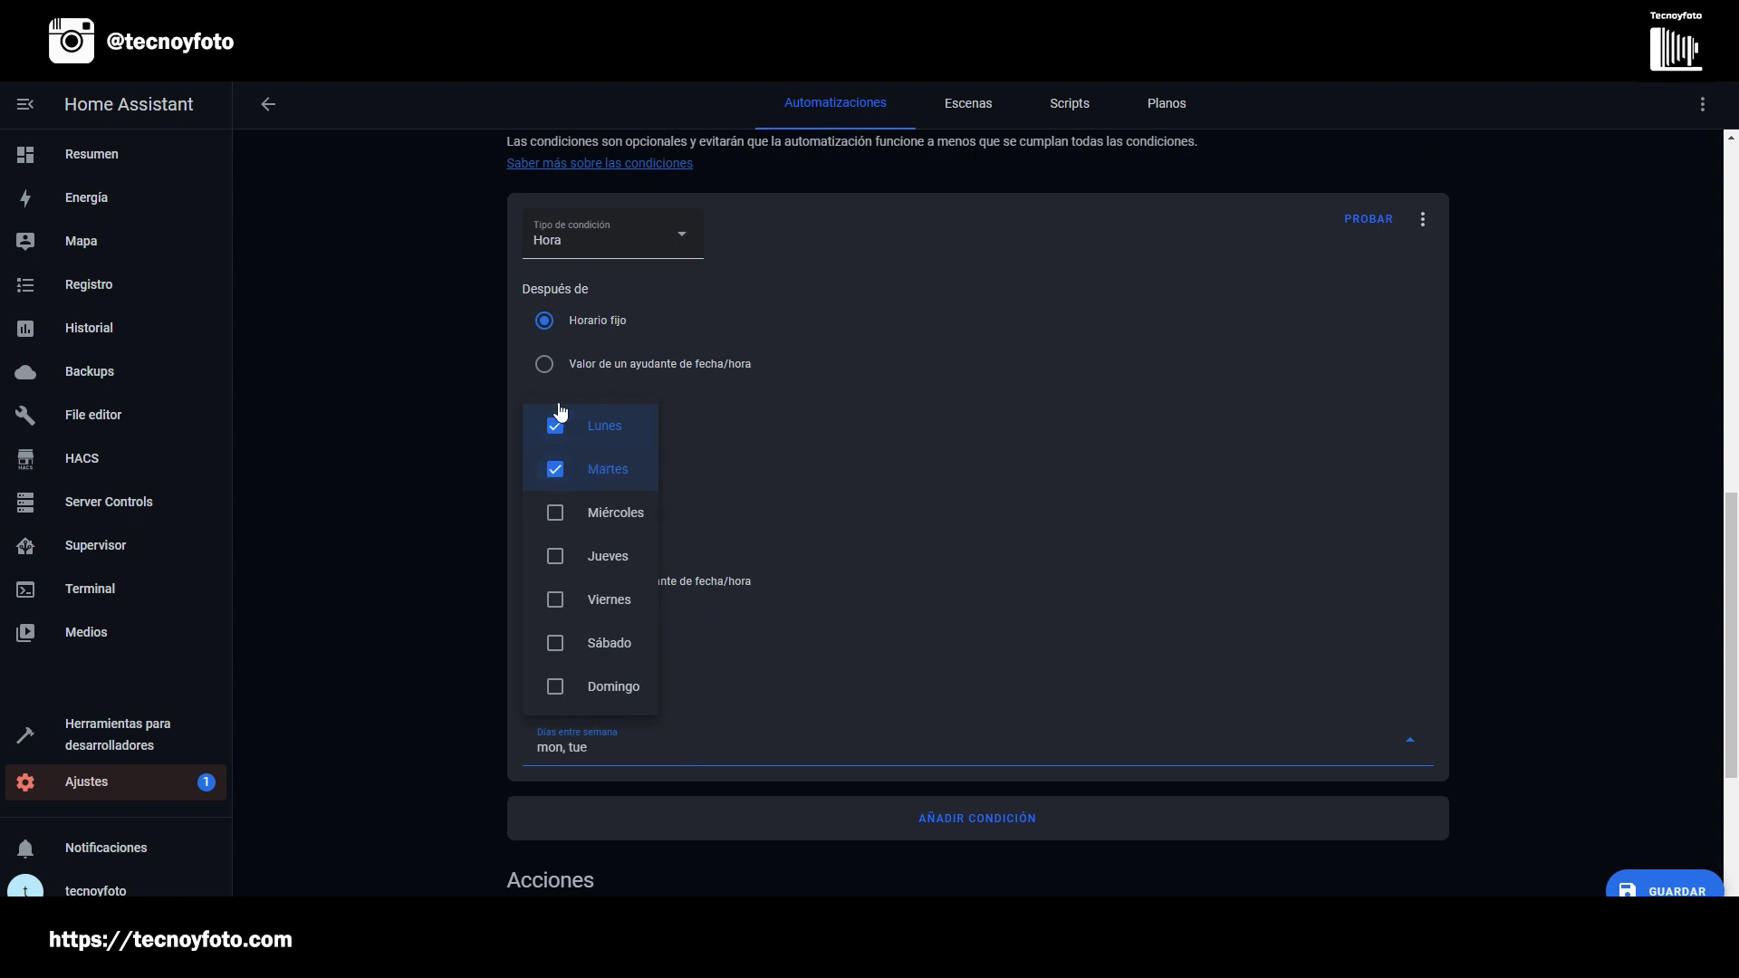
left_click(556, 423)
left_click(1432, 747)
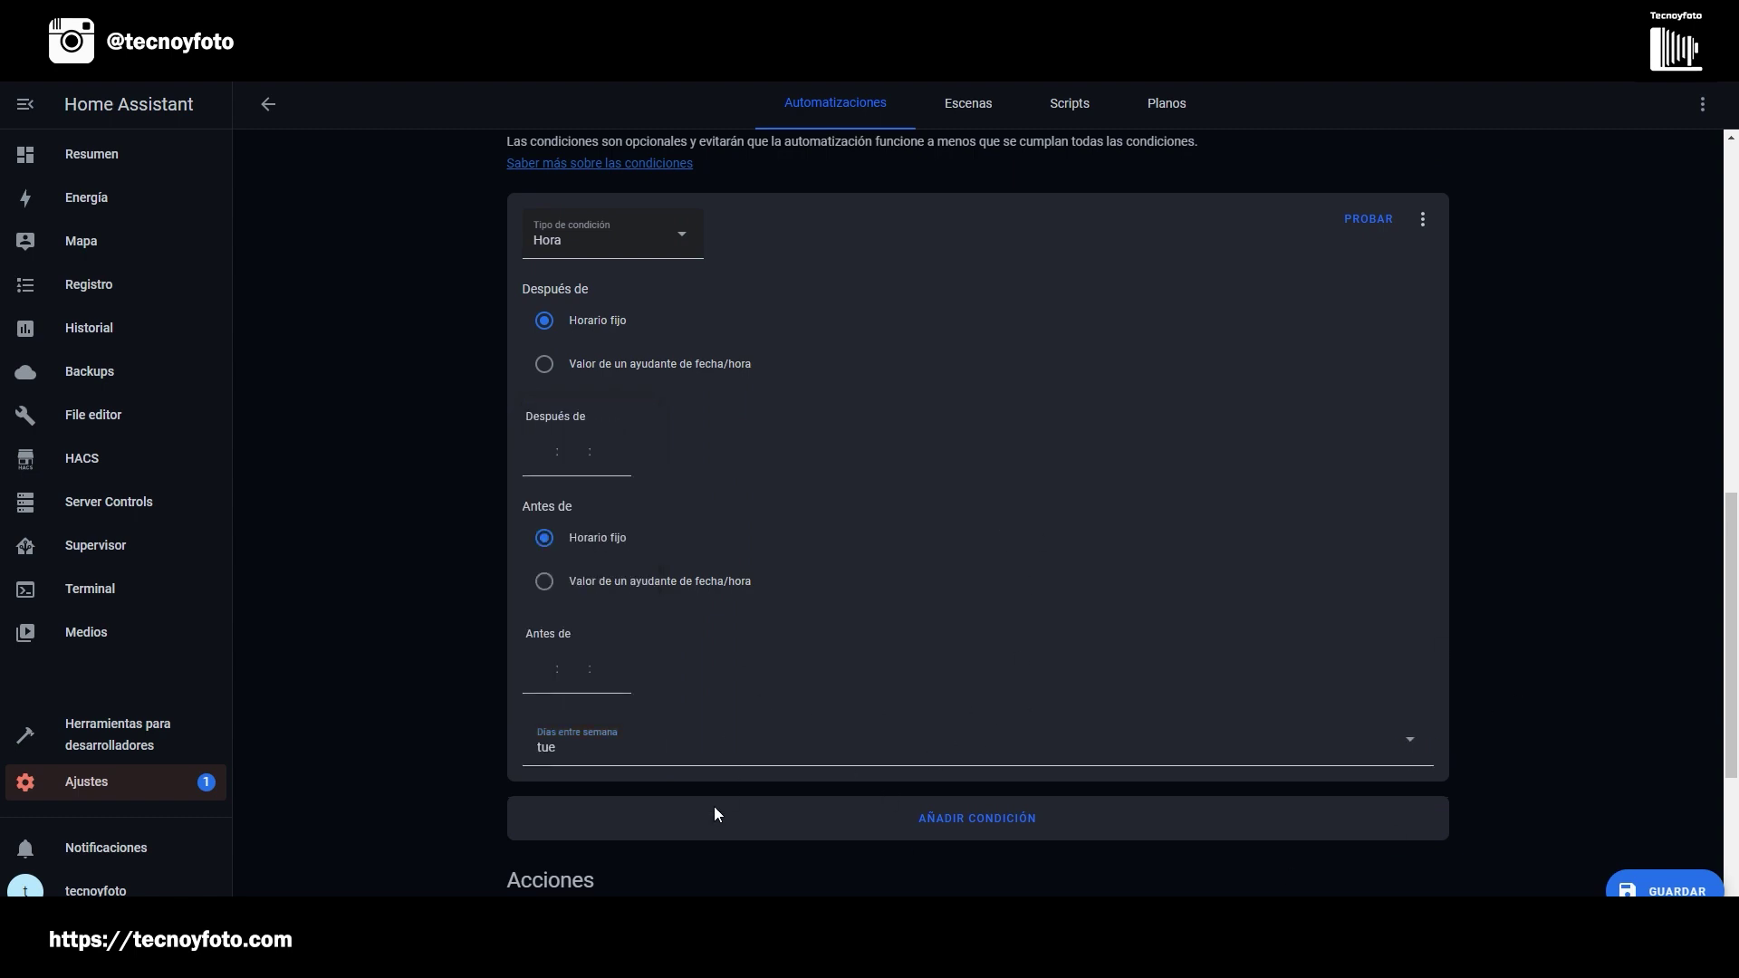
Step: Change the automation's trigger type to Estado numérico
scroll(621, 786, "up", 6)
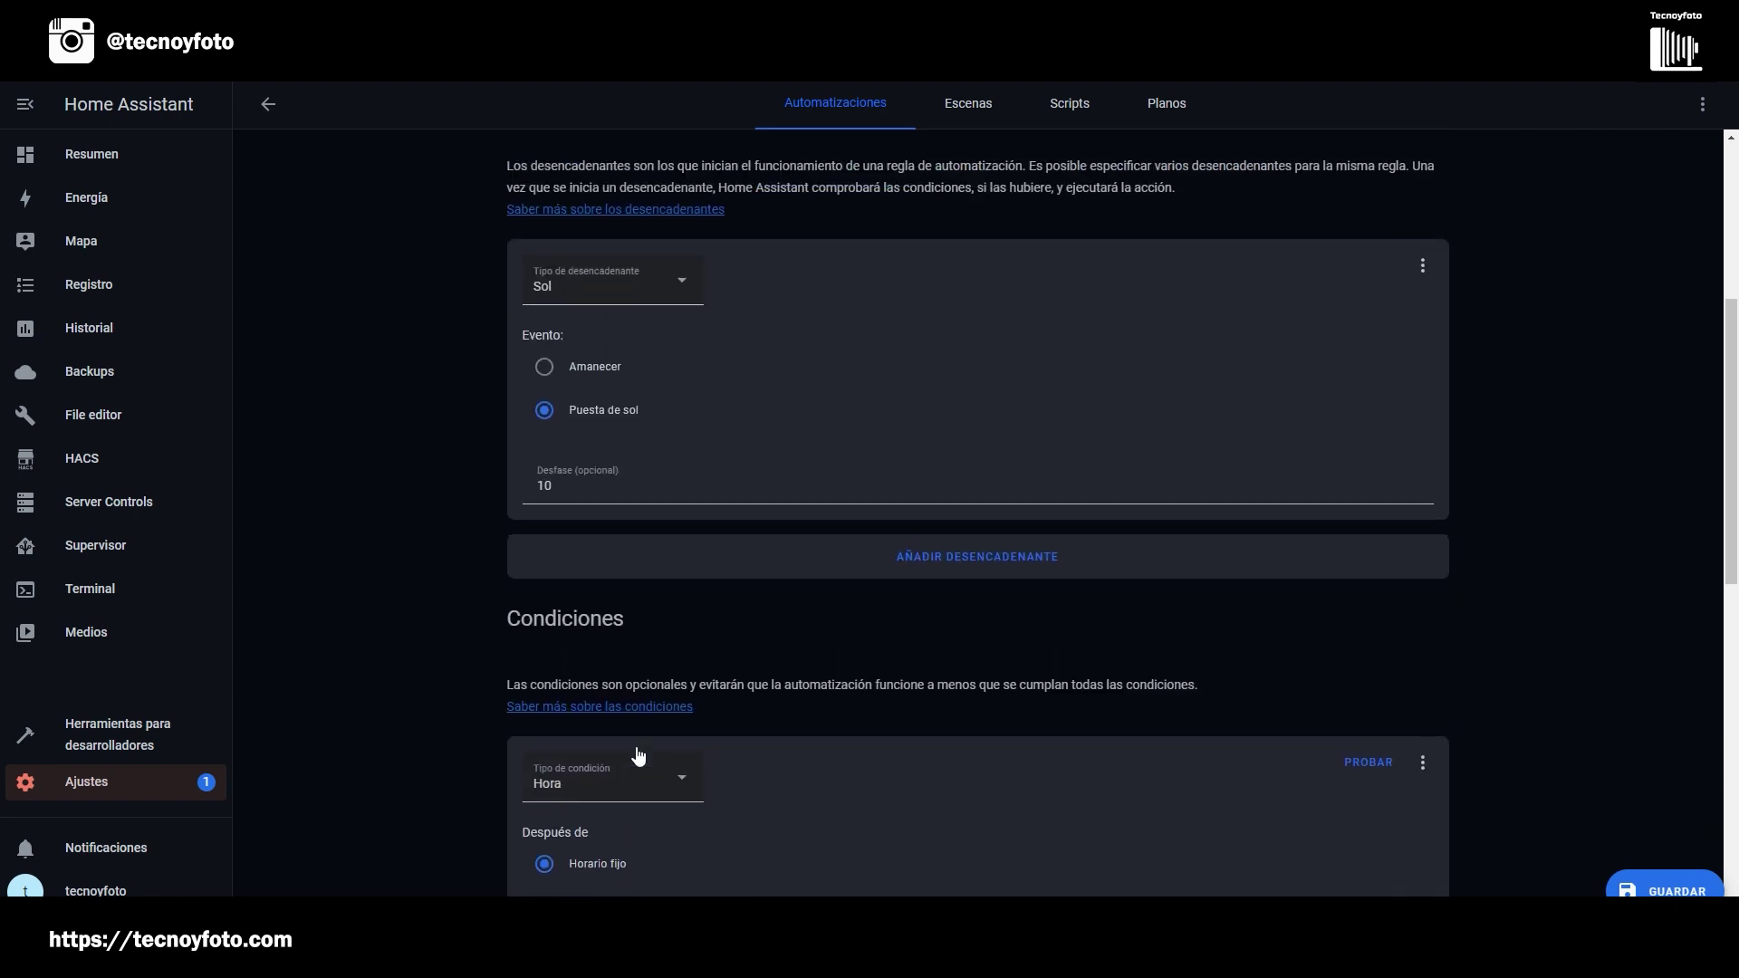
left_click(586, 489)
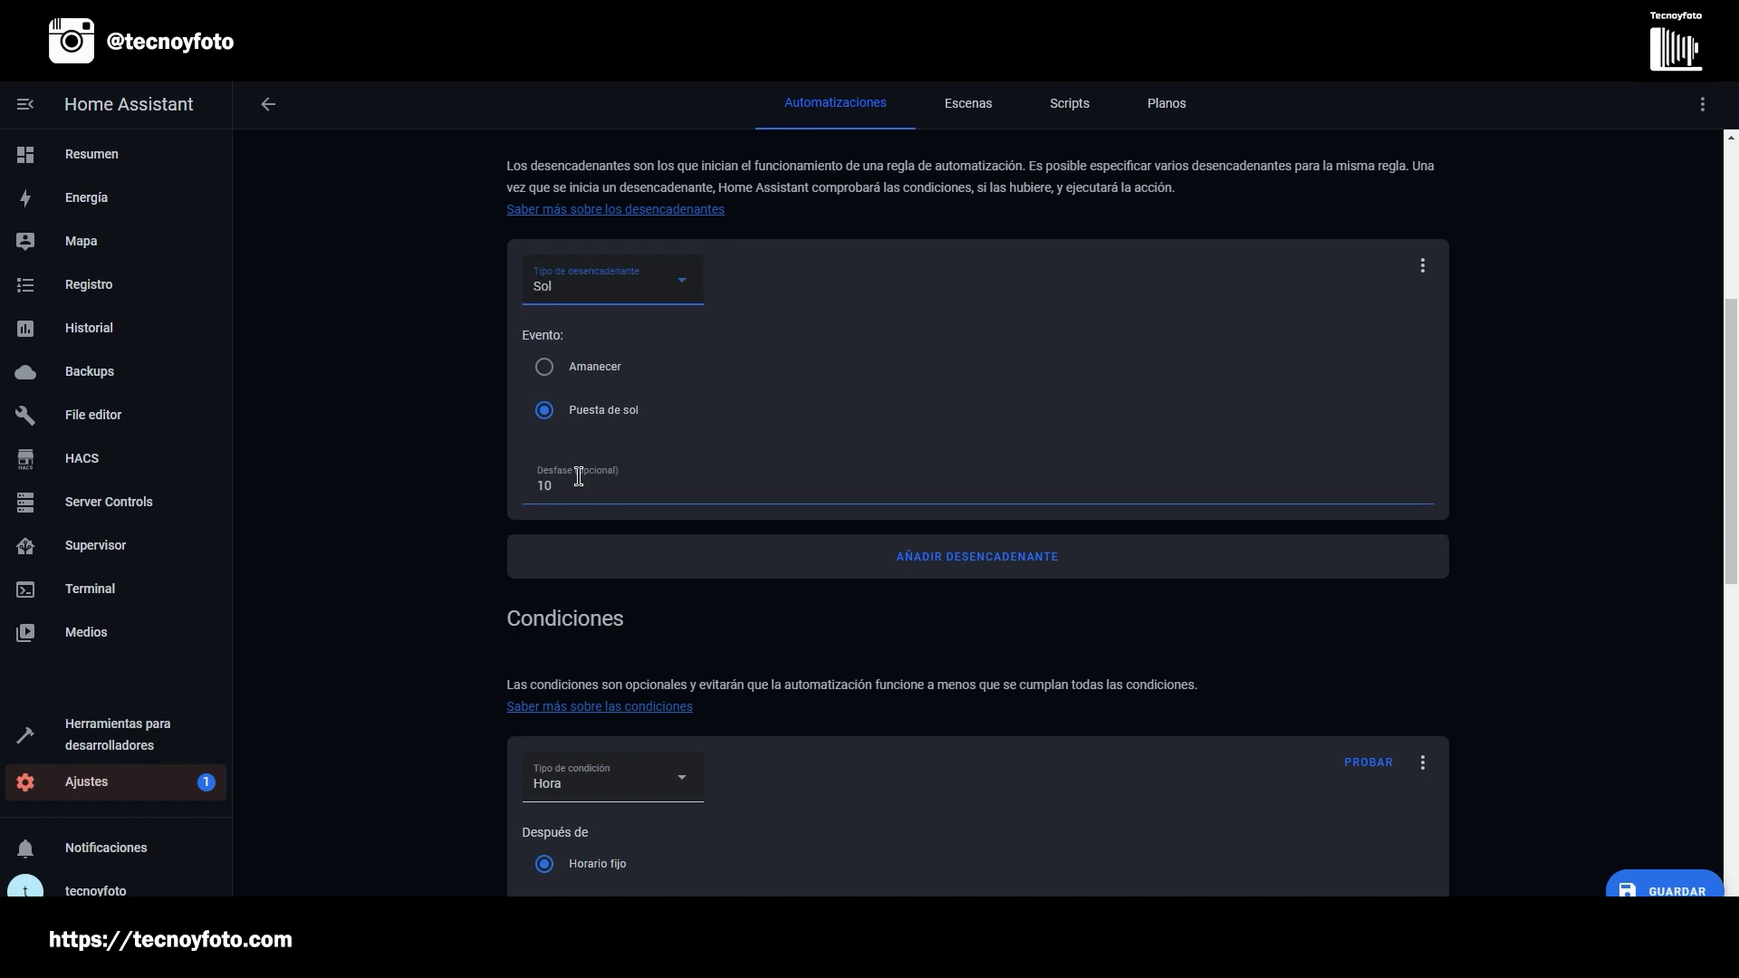
left_click(686, 272)
left_click(684, 279)
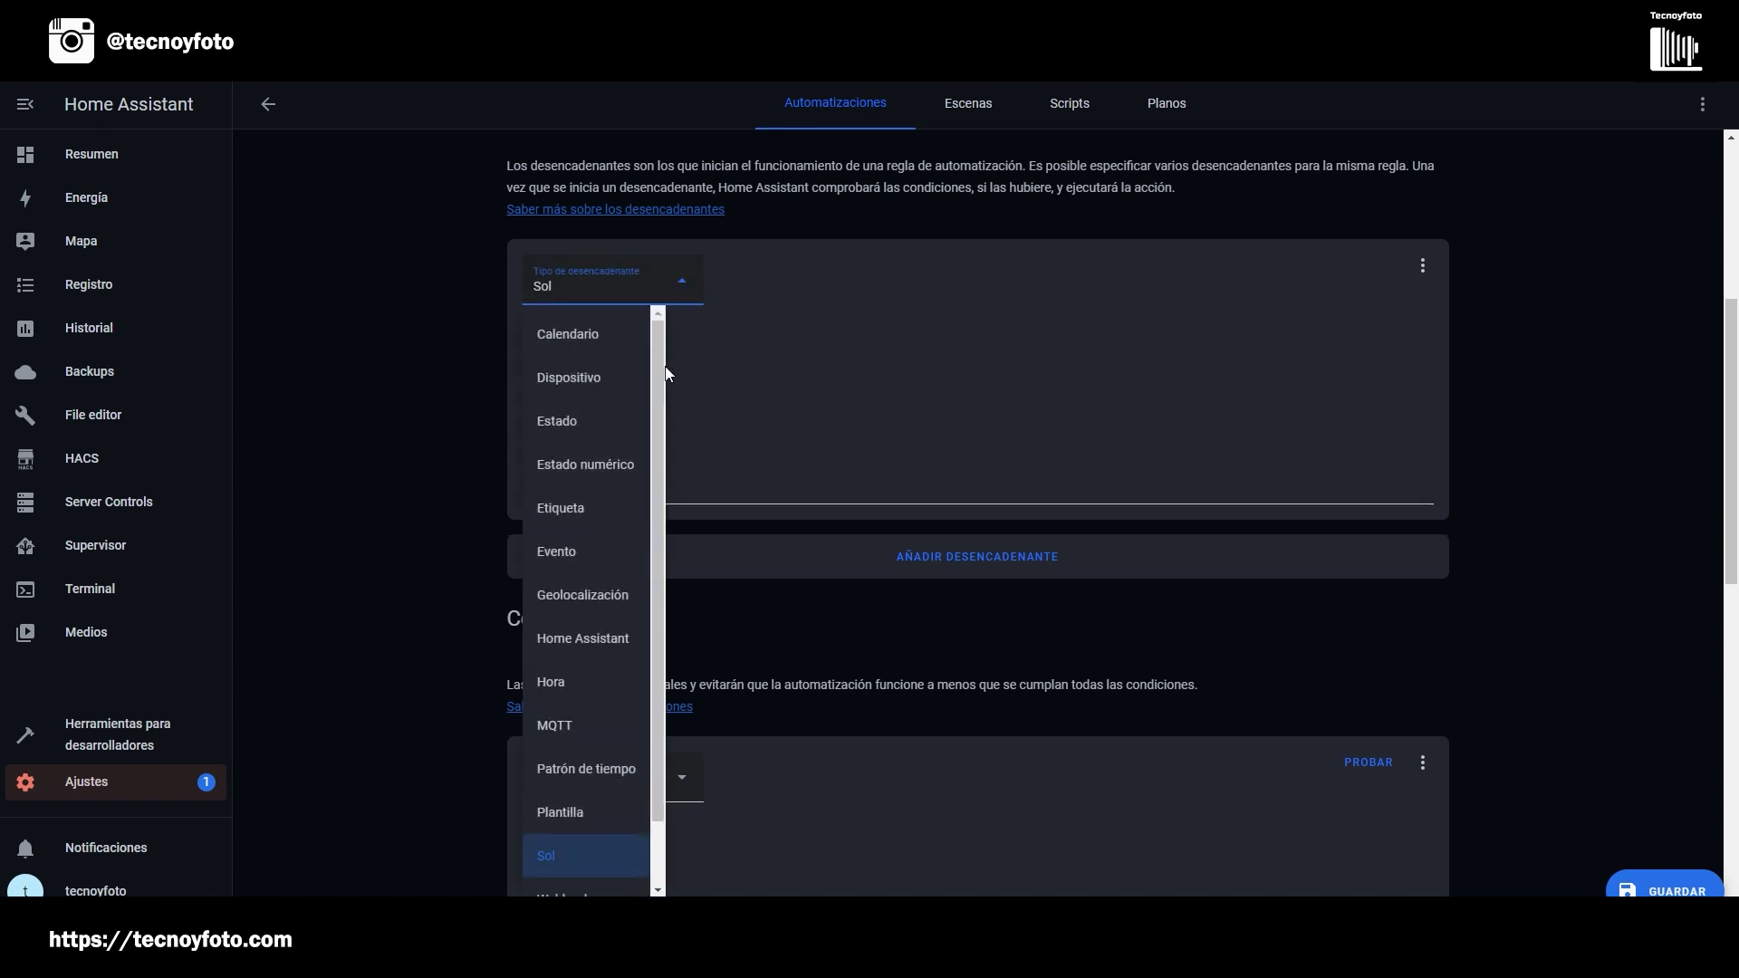
left_click(543, 467)
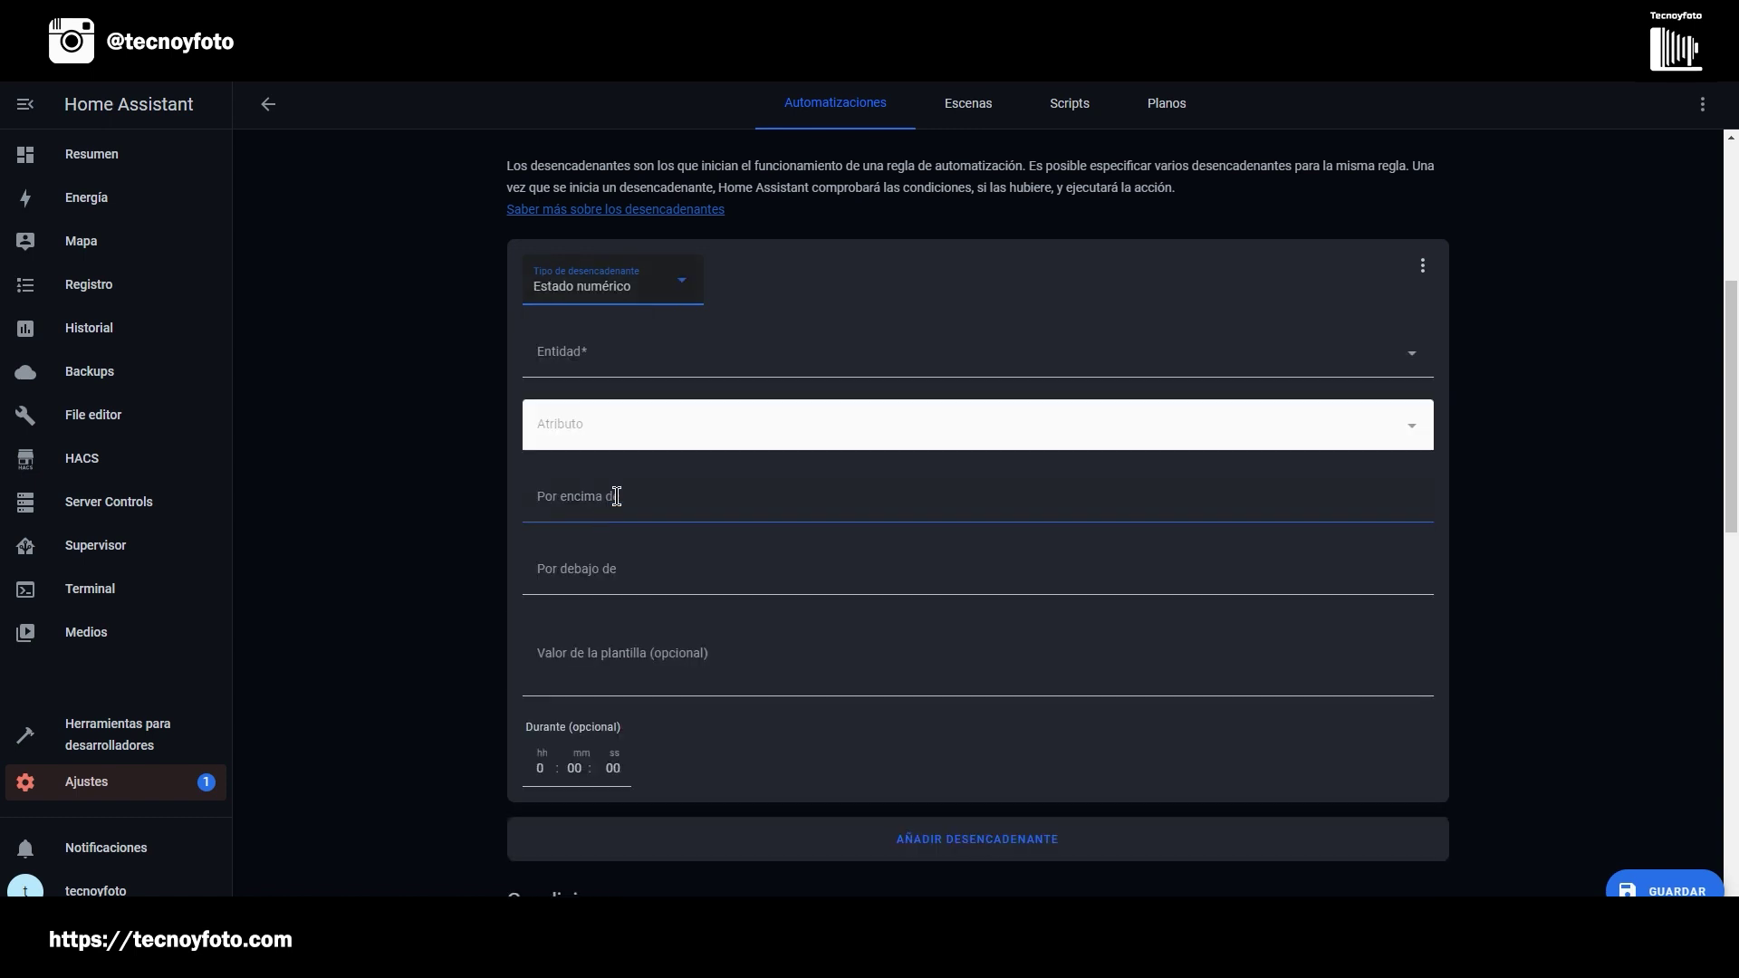
Step: Set the numeric state trigger's entity to Girona Temperature with a Por debajo de threshold of 25
left_click(613, 353)
type("tempe")
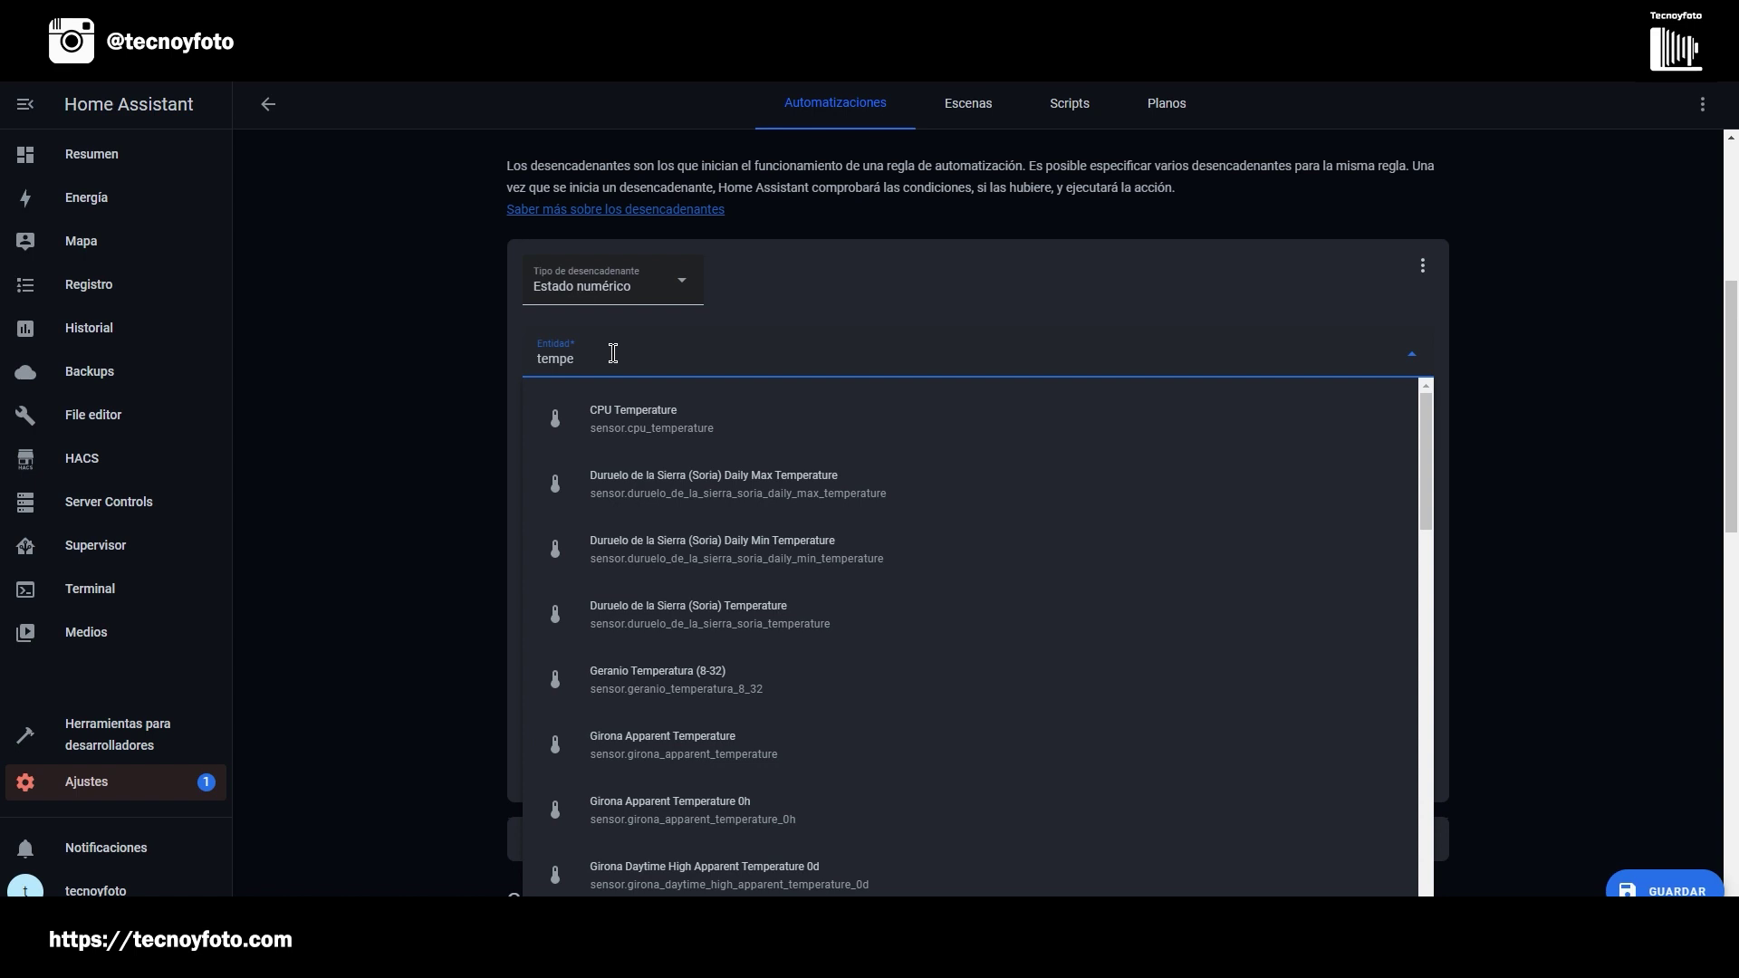
scroll(655, 475, "down", 4)
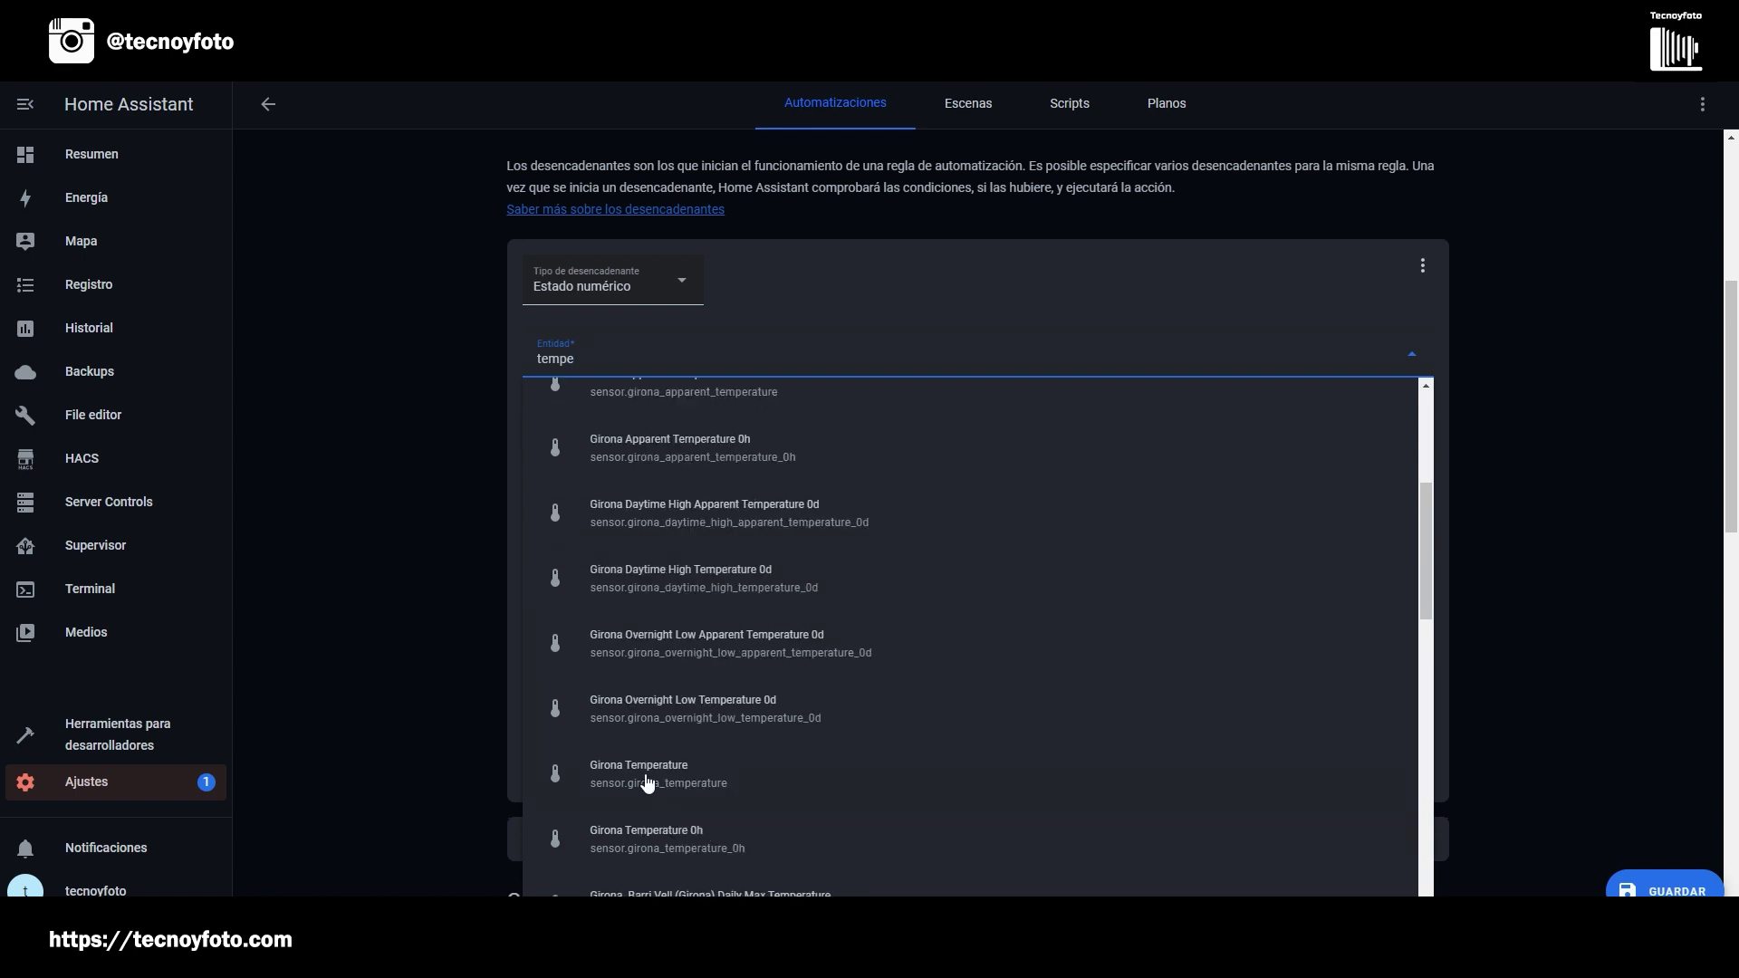
left_click(648, 777)
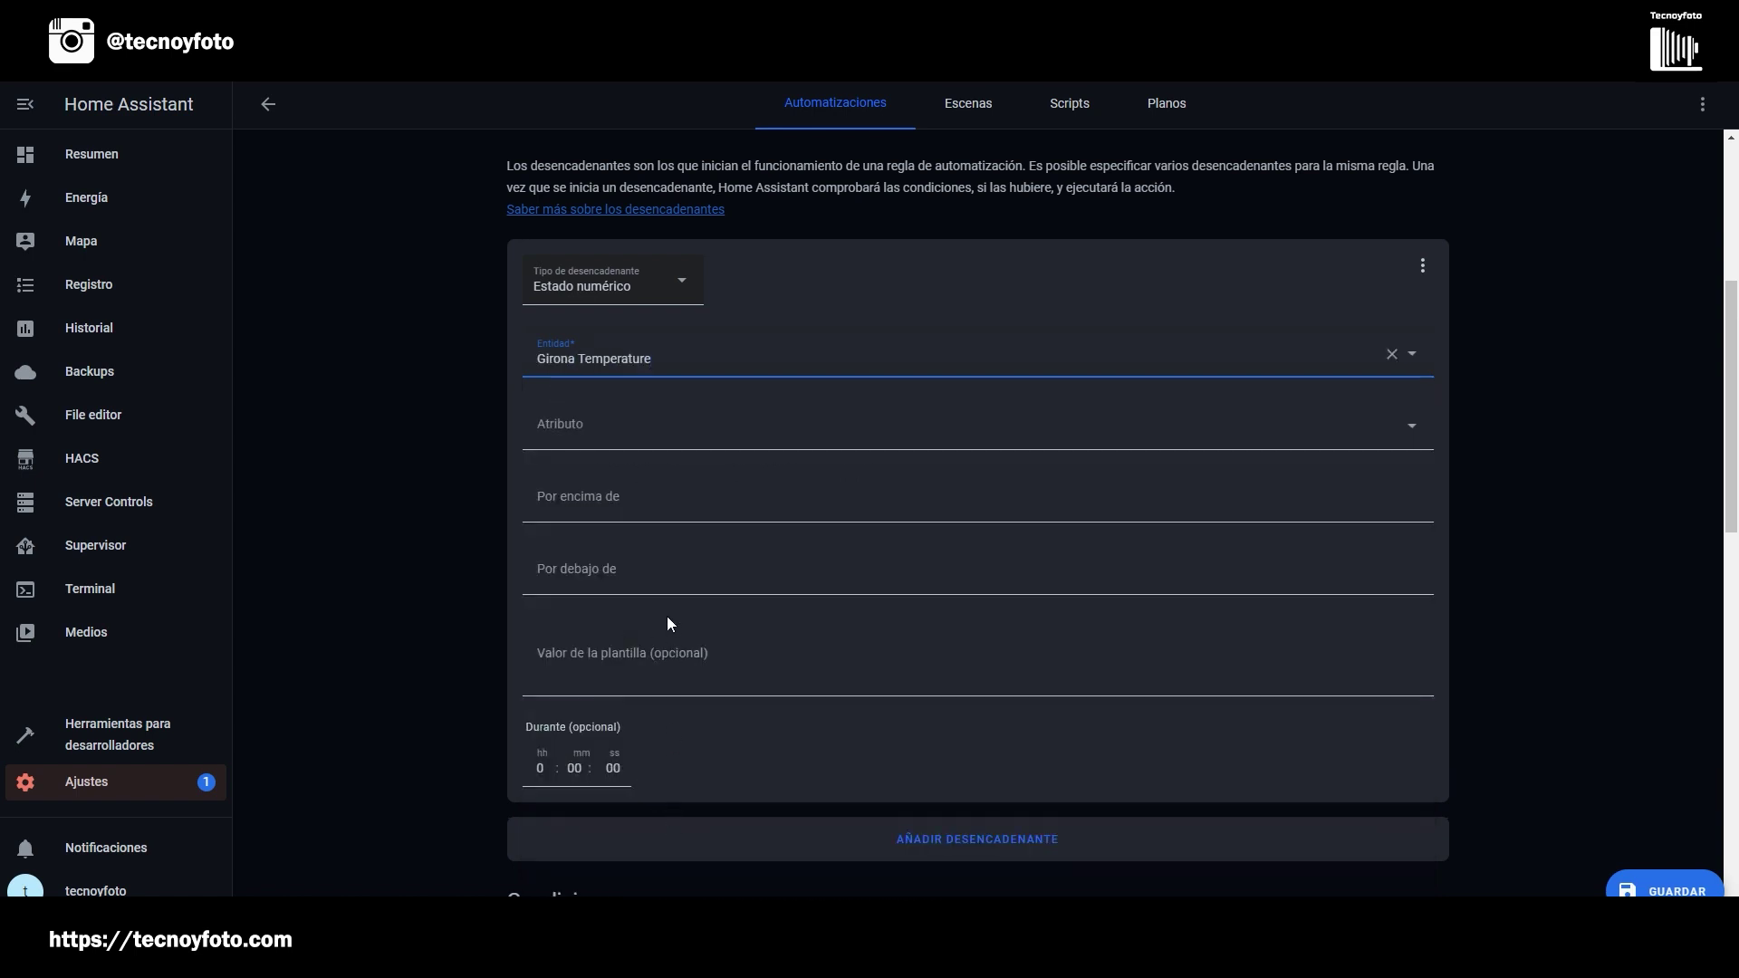
left_click(574, 572)
type("25")
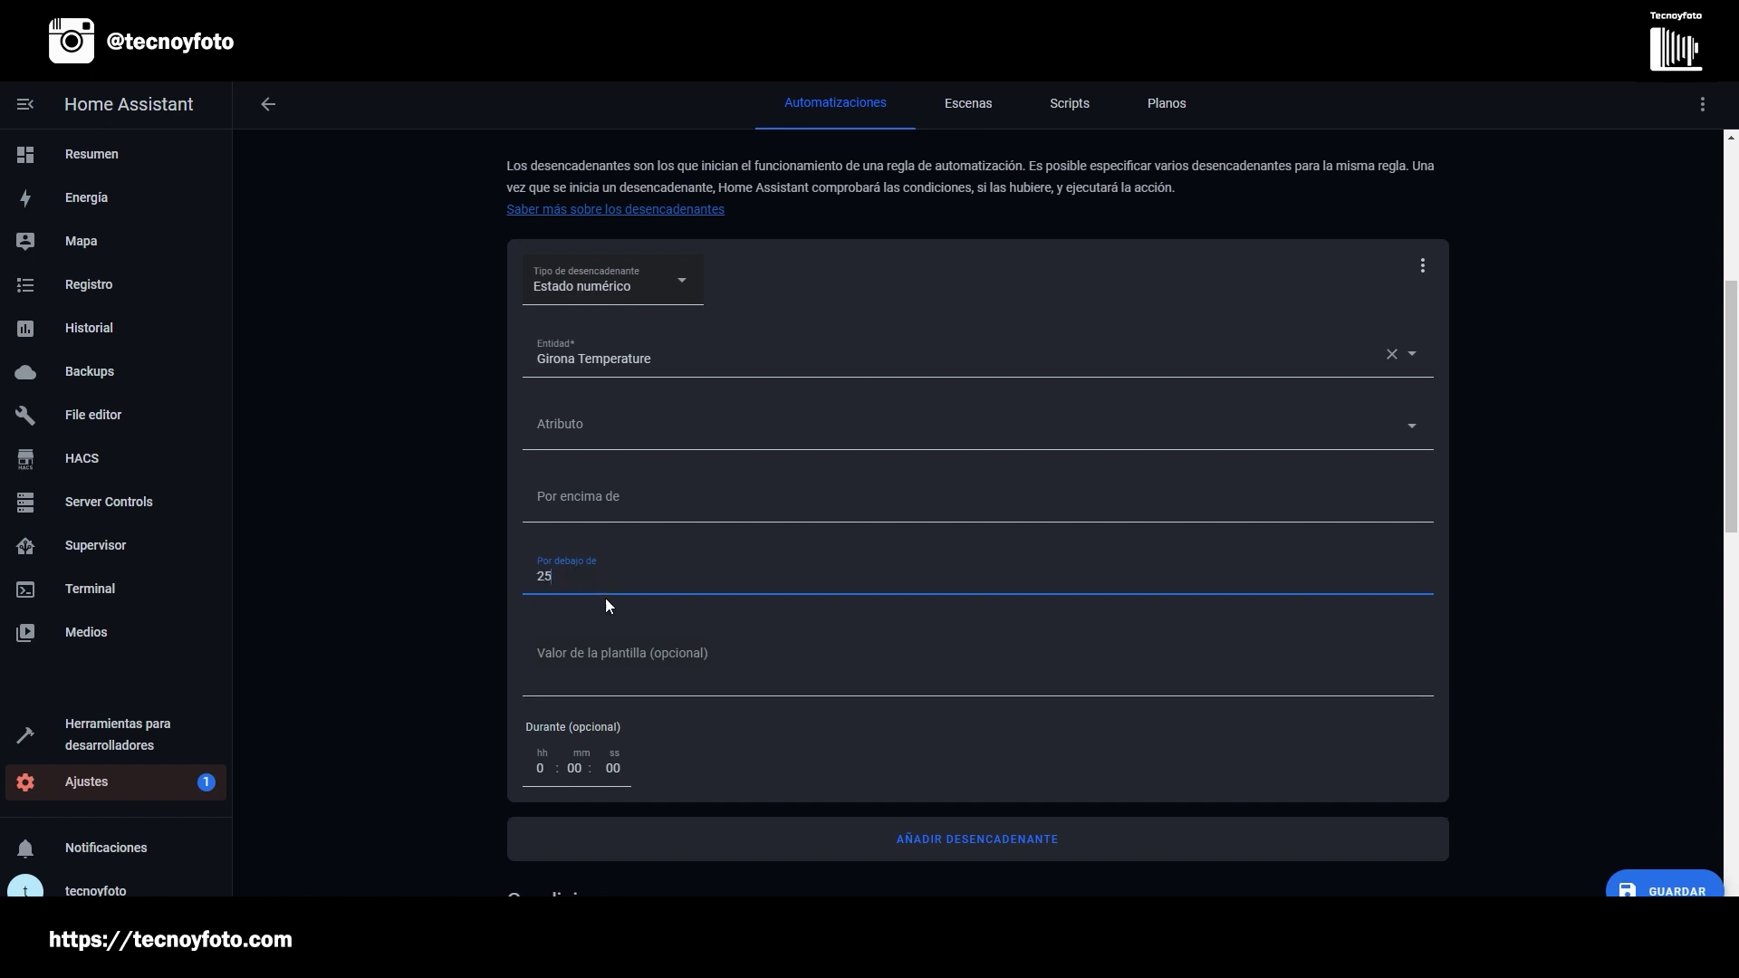
Step: Review the automation's numeric temperature trigger together with its weekday time condition
scroll(605, 471, "up", 2)
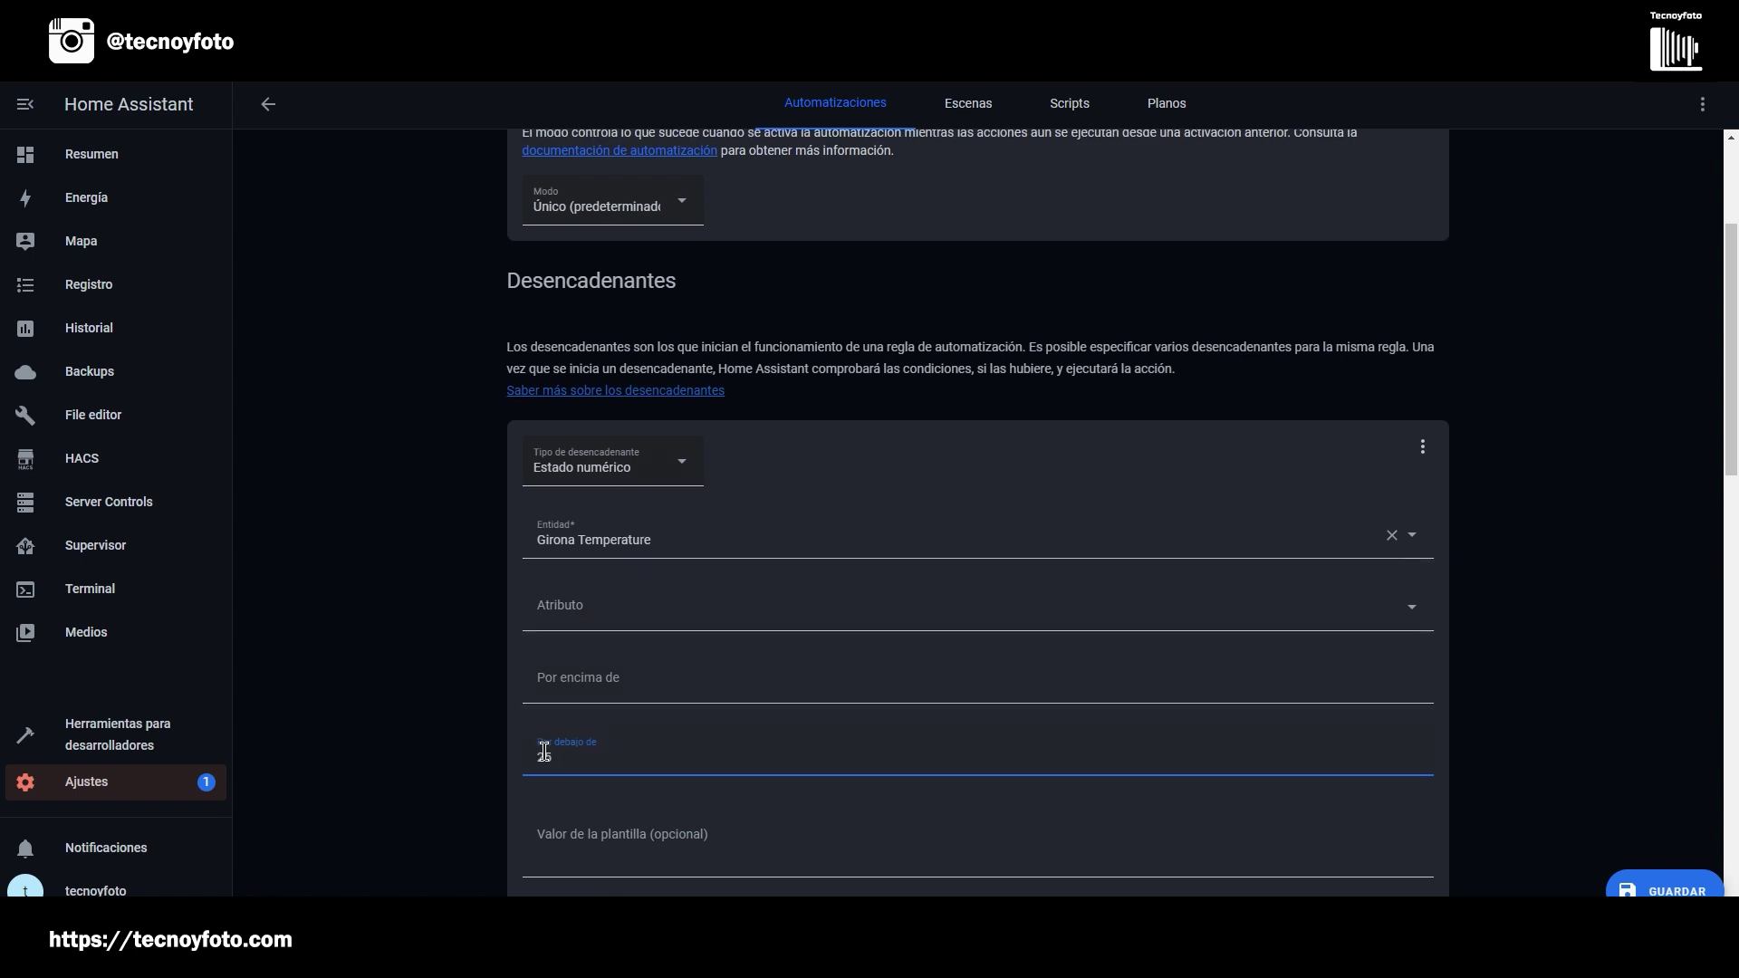
scroll(543, 752, "down", 10)
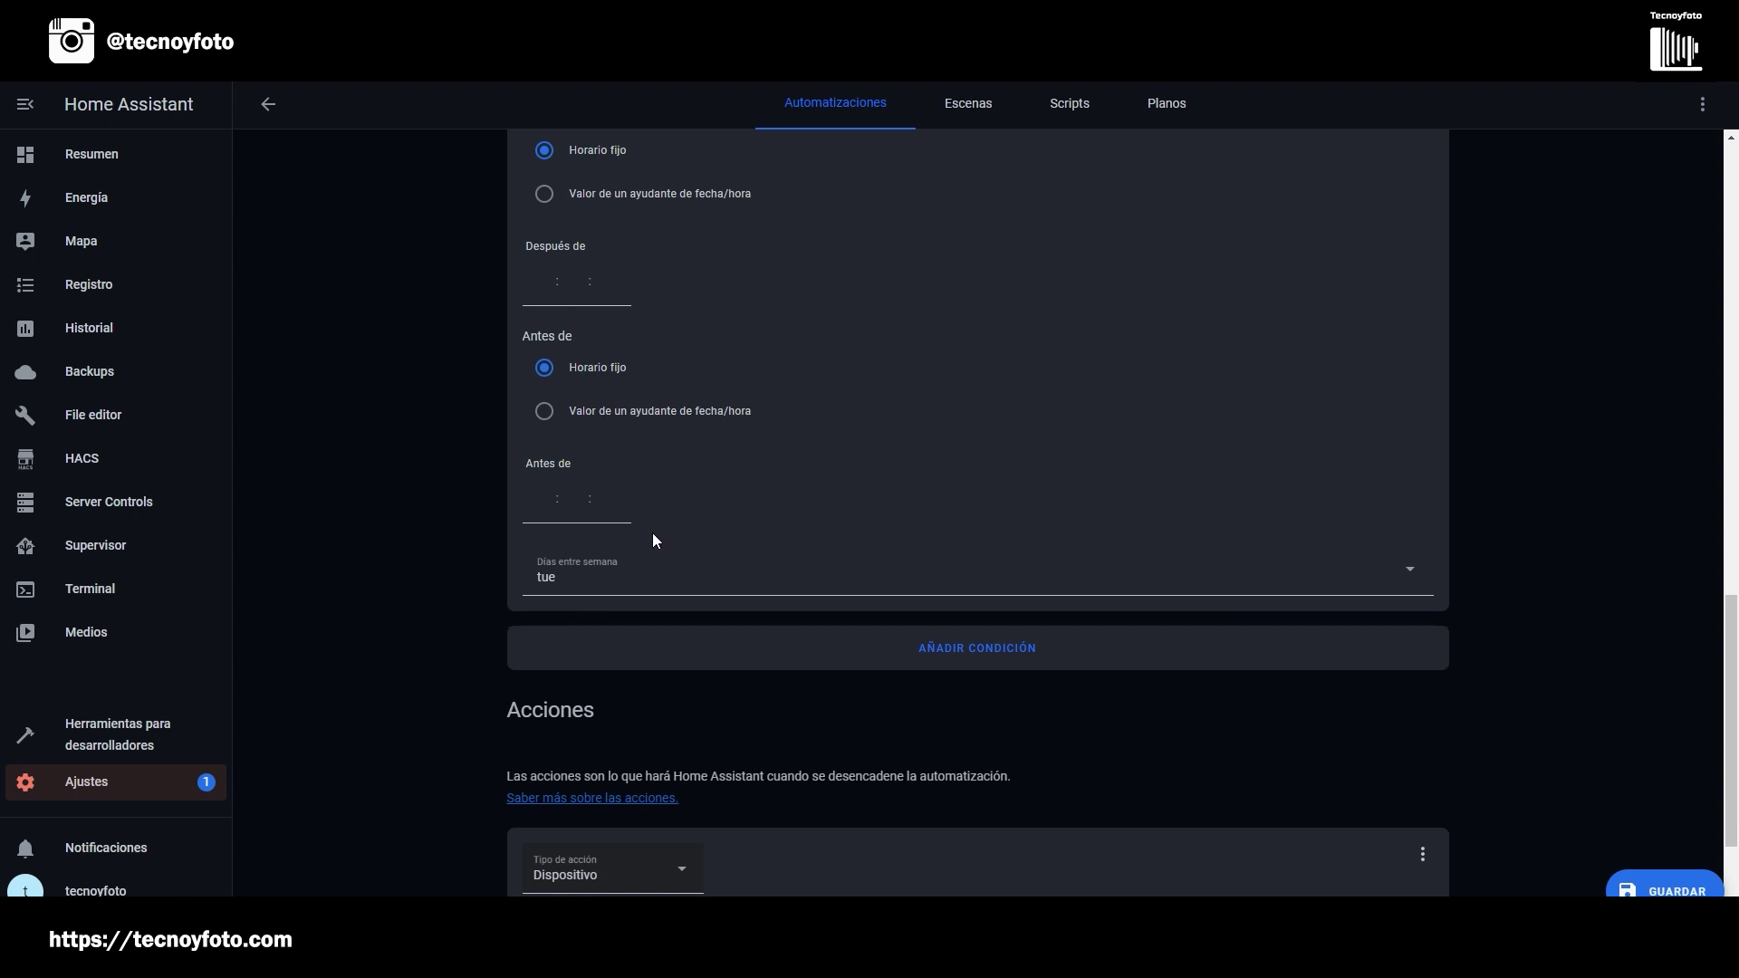
scroll(665, 507, "up", 10)
scroll(674, 489, "down", 6)
scroll(614, 770, "down", 3)
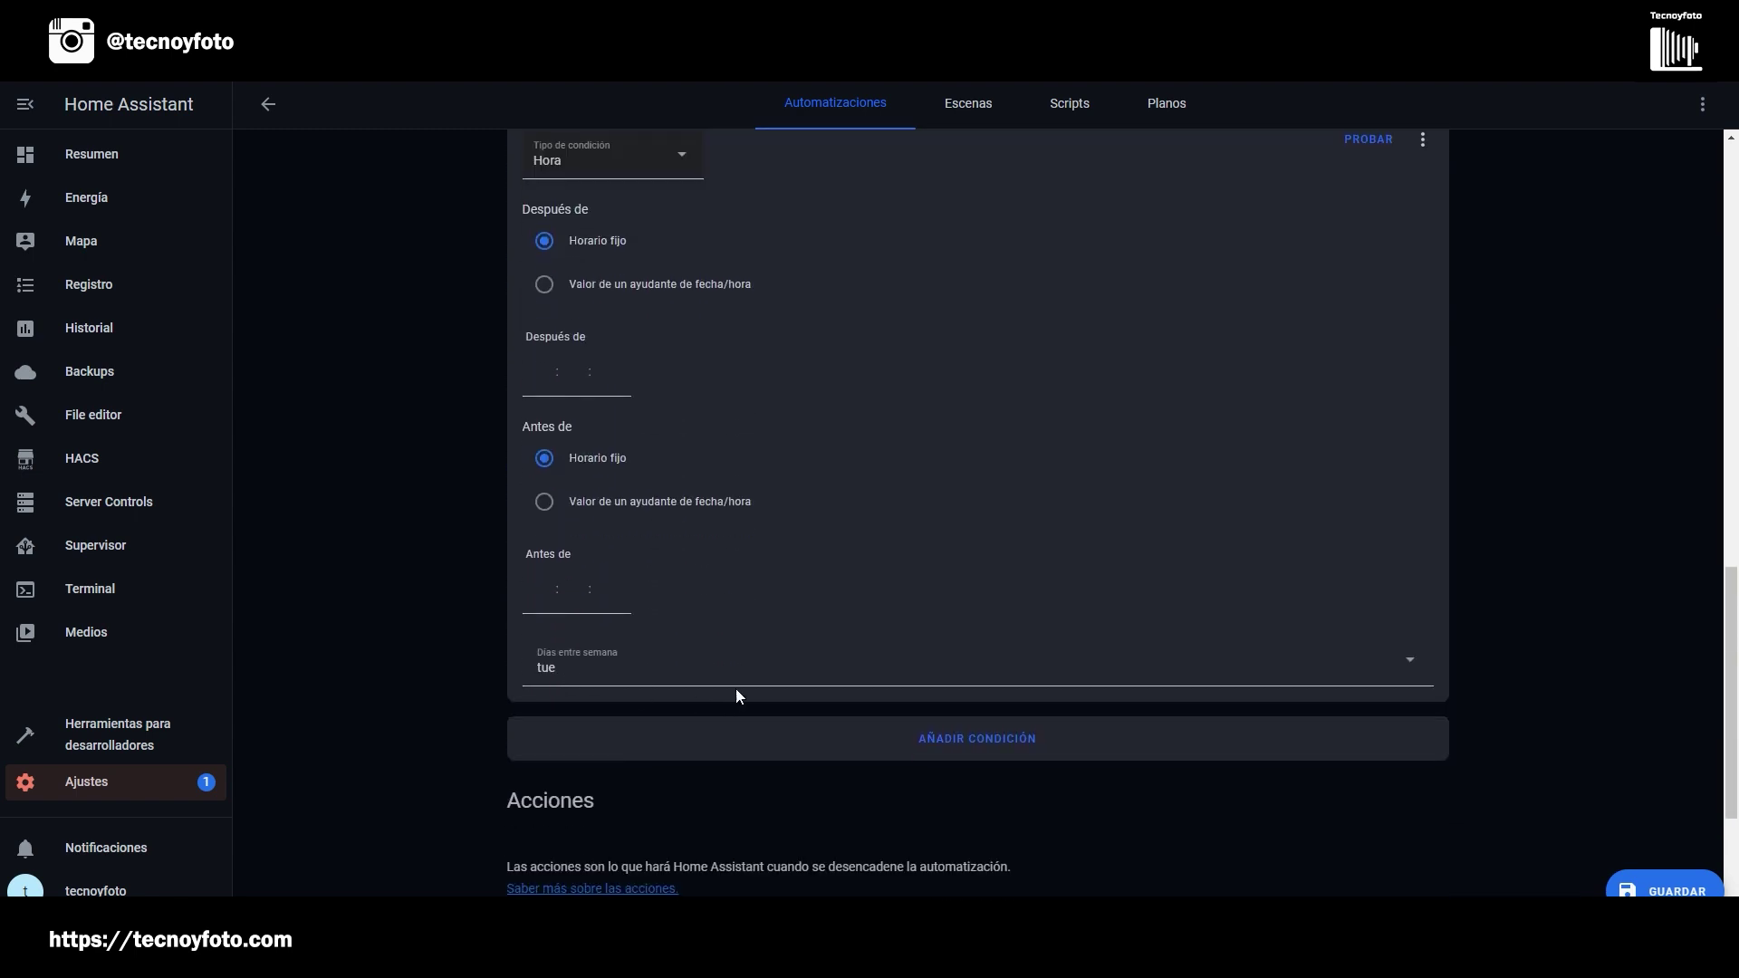
scroll(724, 670, "up", 6)
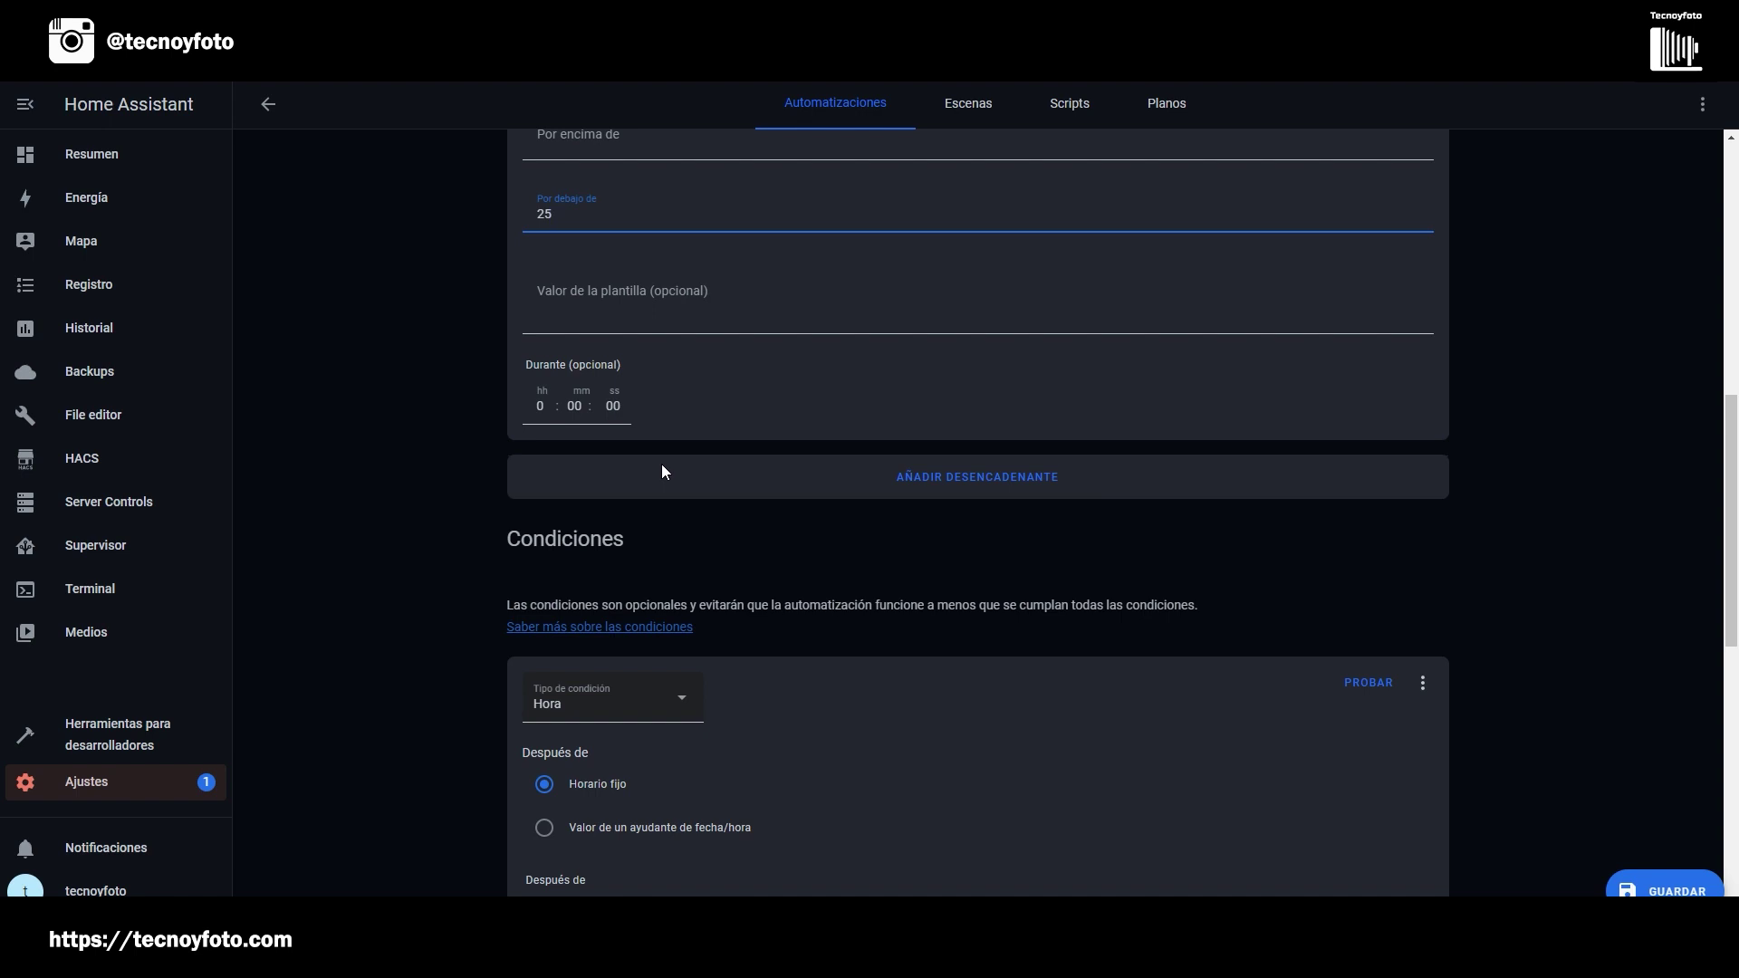
scroll(662, 465, "up", 7)
scroll(598, 355, "up", 2)
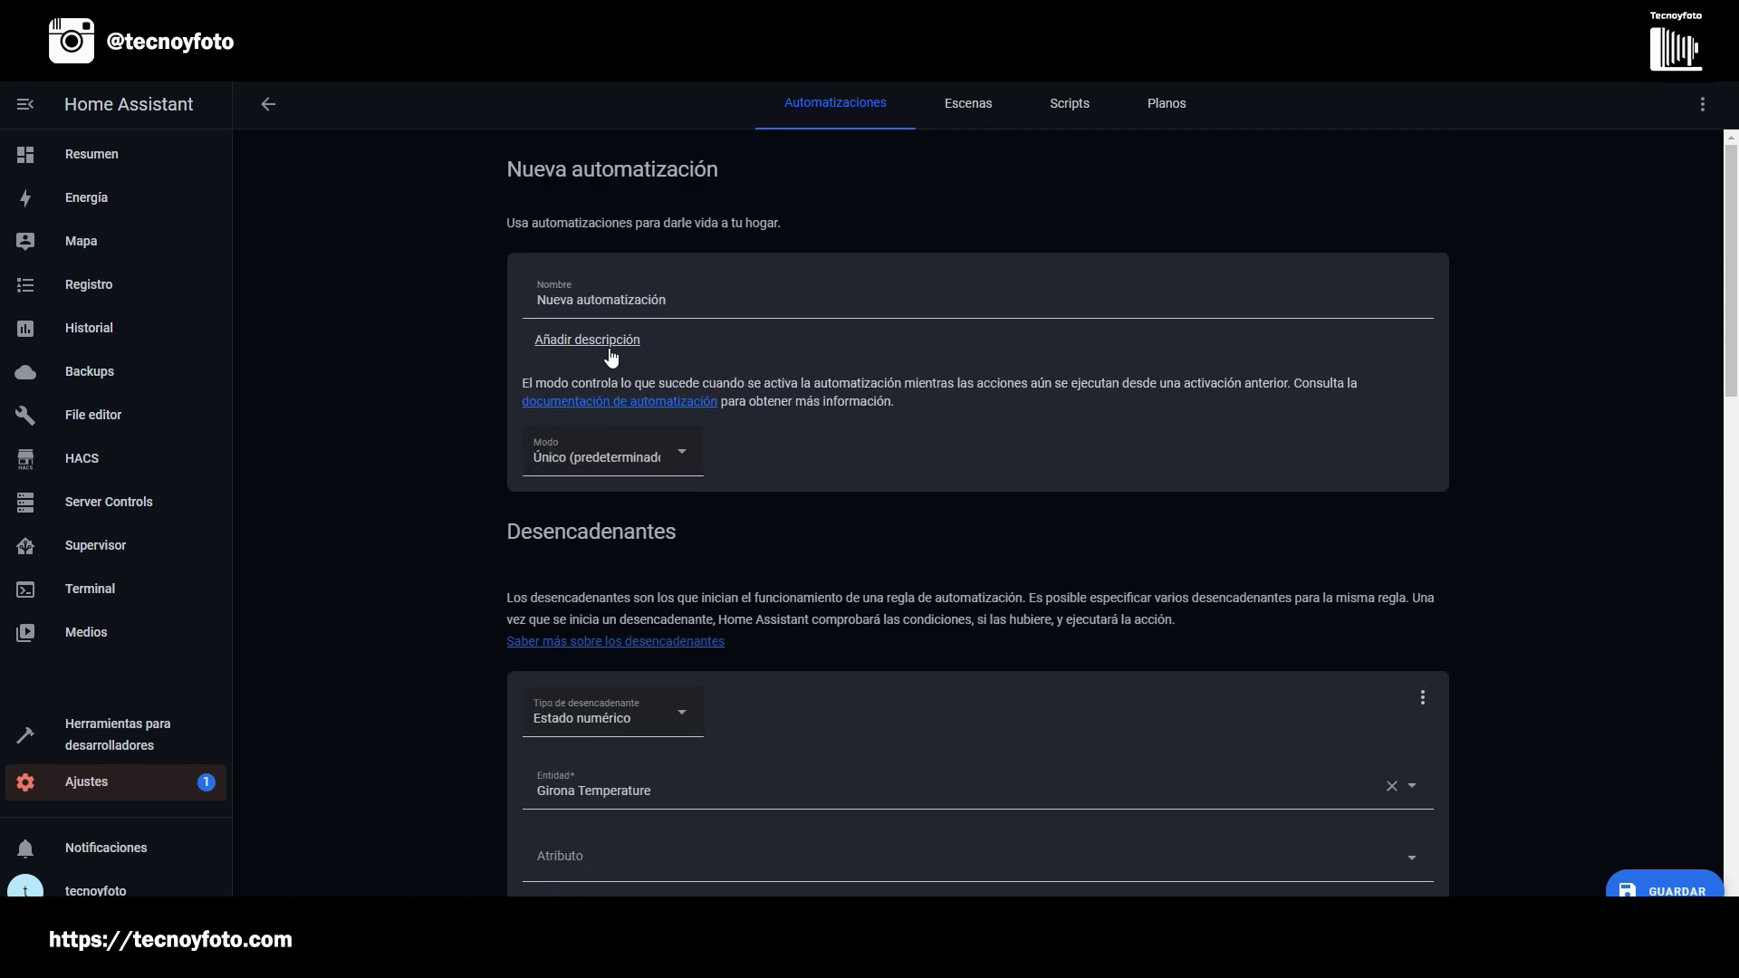
Step: Look through the available trigger types, keeping Estado numérico as the selection
left_click(682, 715)
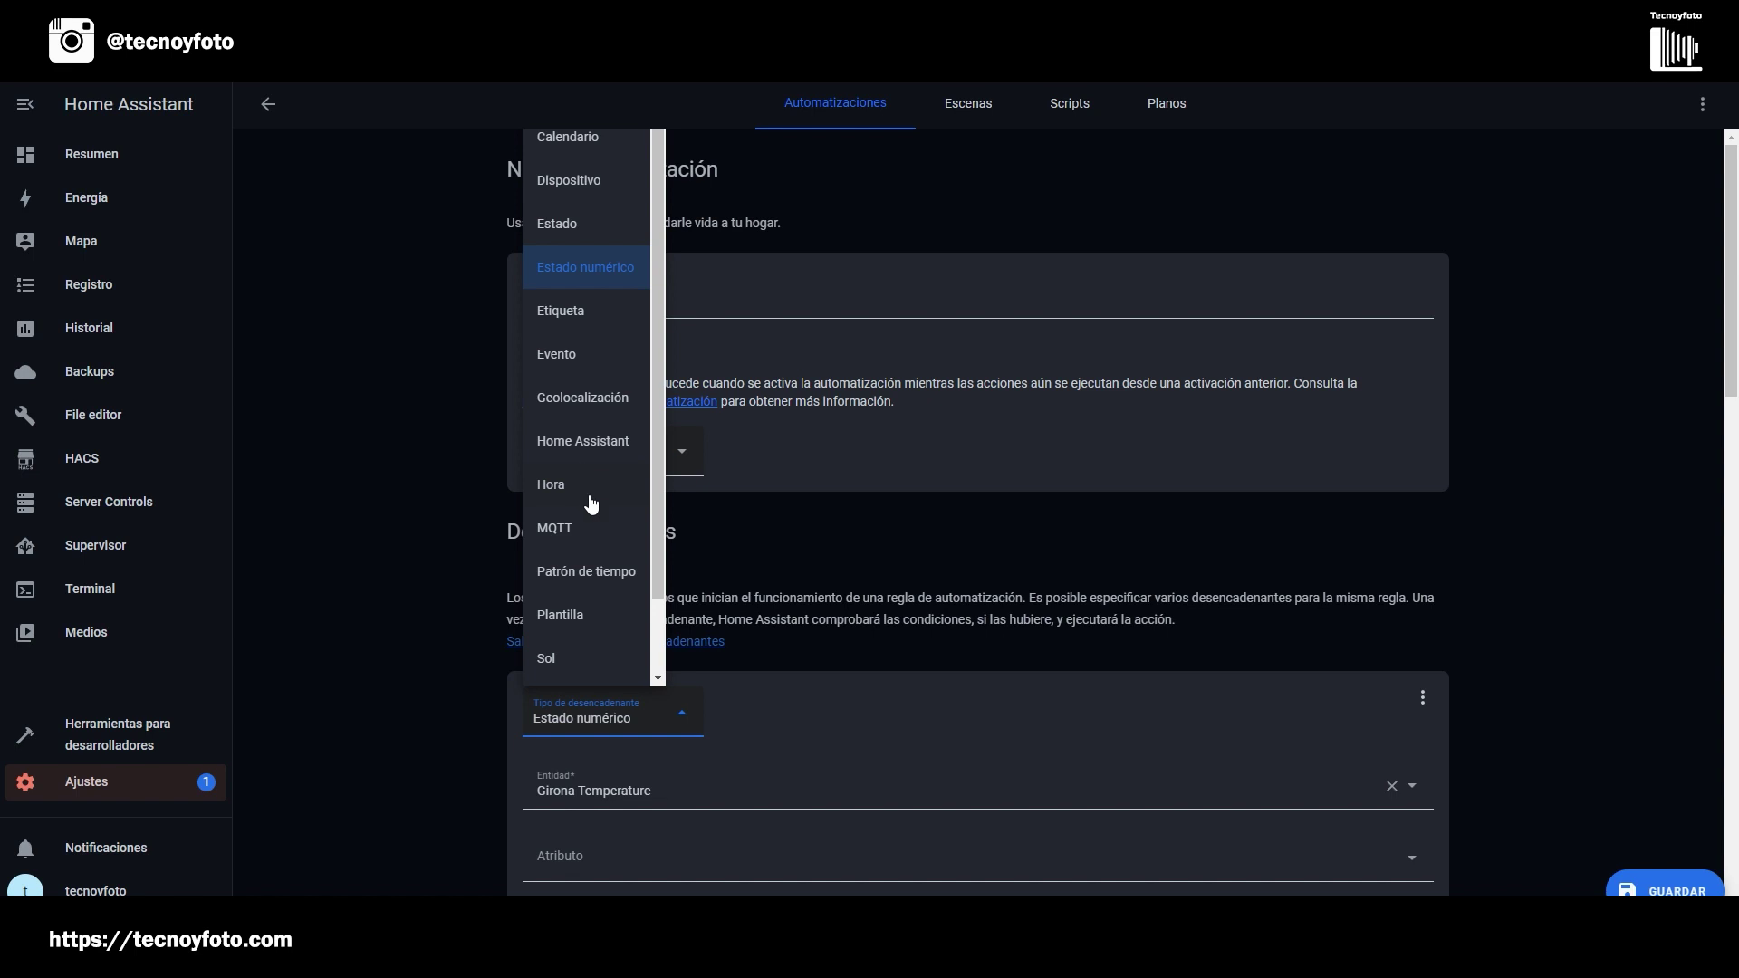
scroll(590, 504, "down", 2)
scroll(590, 503, "up", 2)
left_click(585, 268)
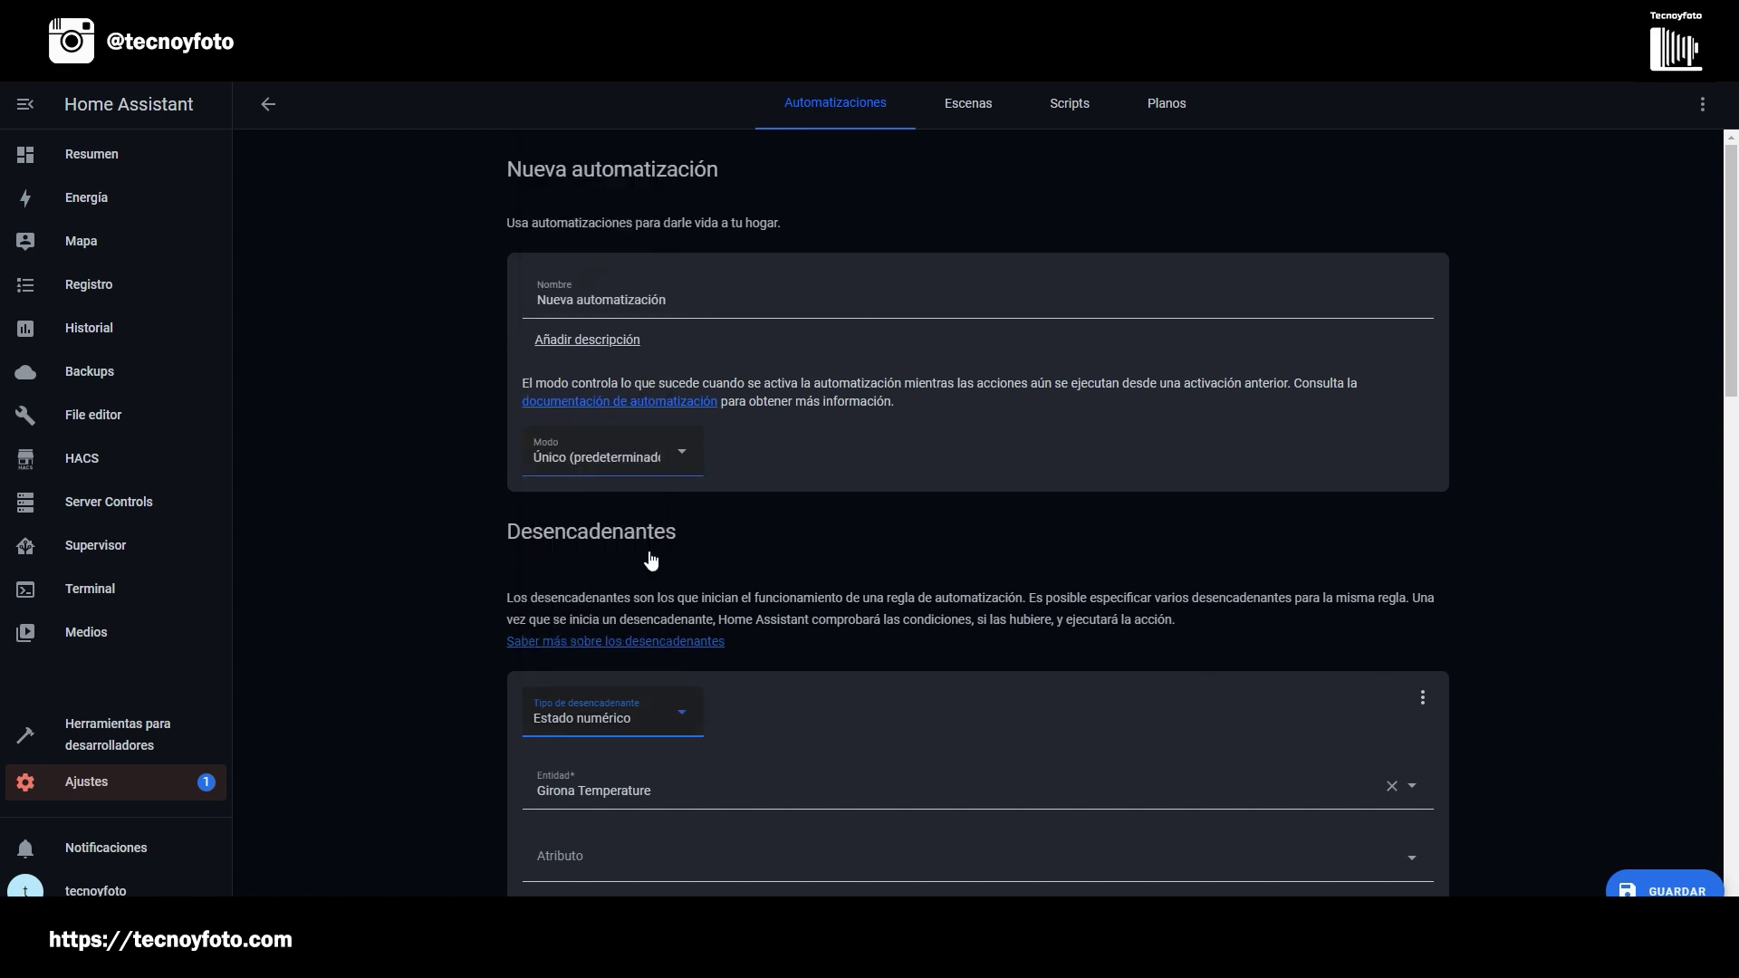
Step: Set the numeric trigger's entity to the Sensor Entrada Illuminance light-level sensor with a Por debajo de threshold of 250
triple_click(669, 797)
type("lu")
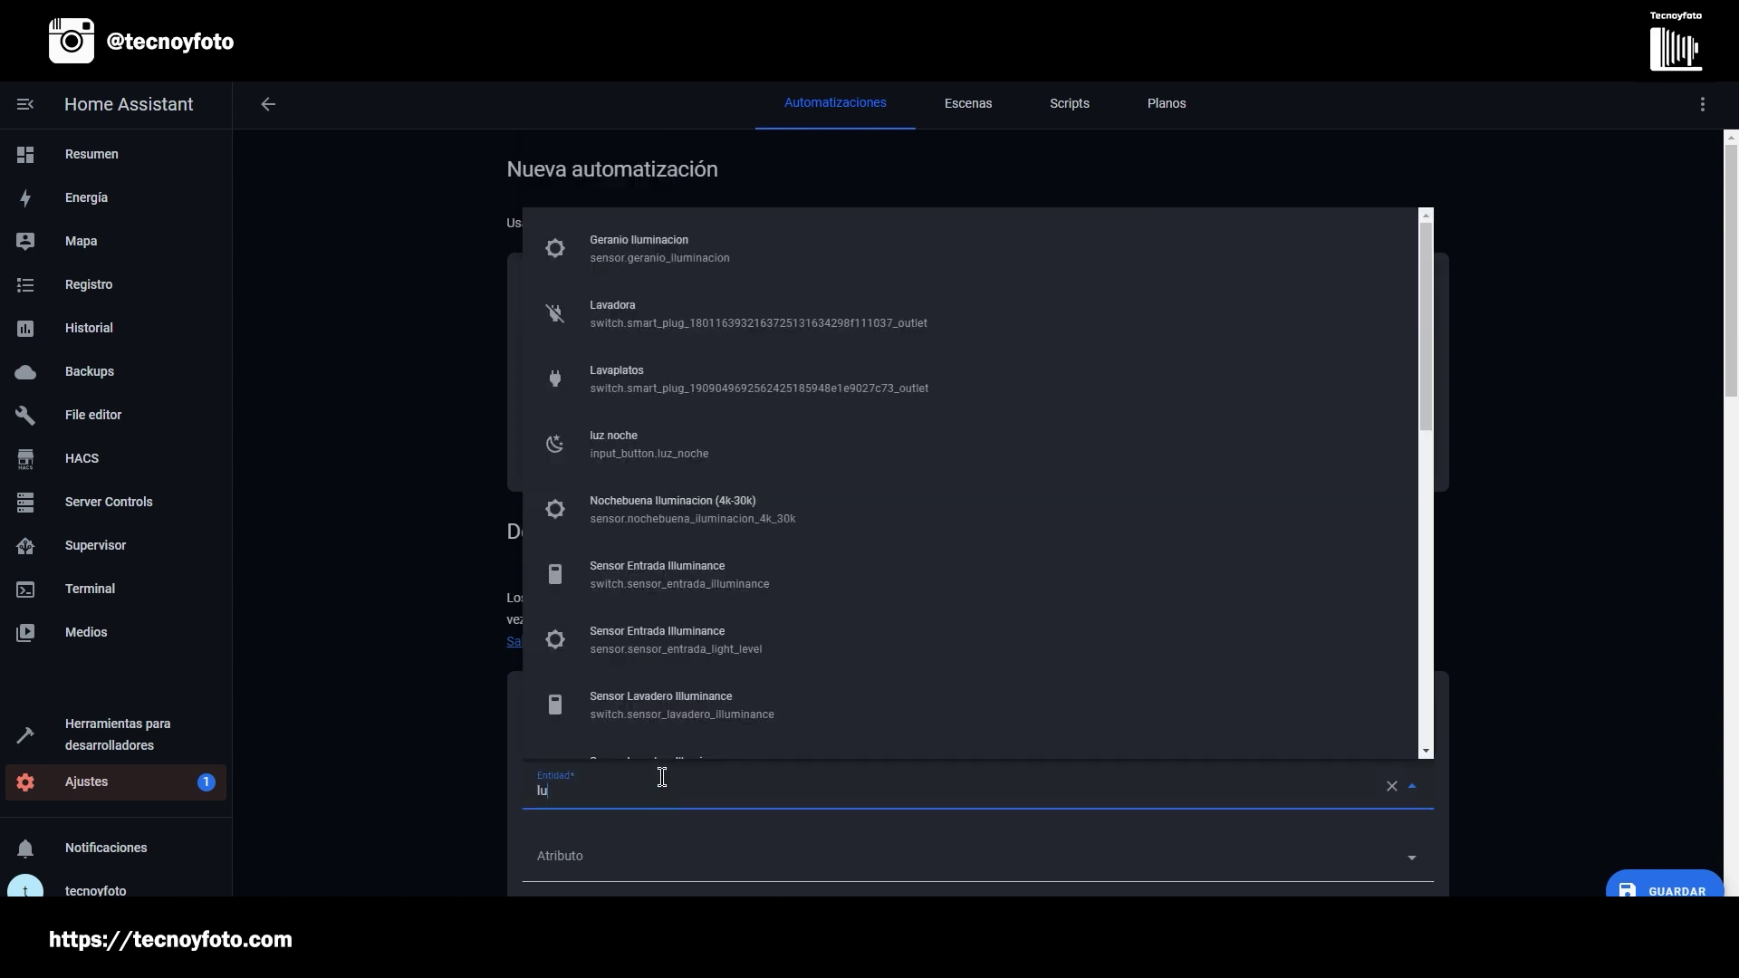
left_click(641, 639)
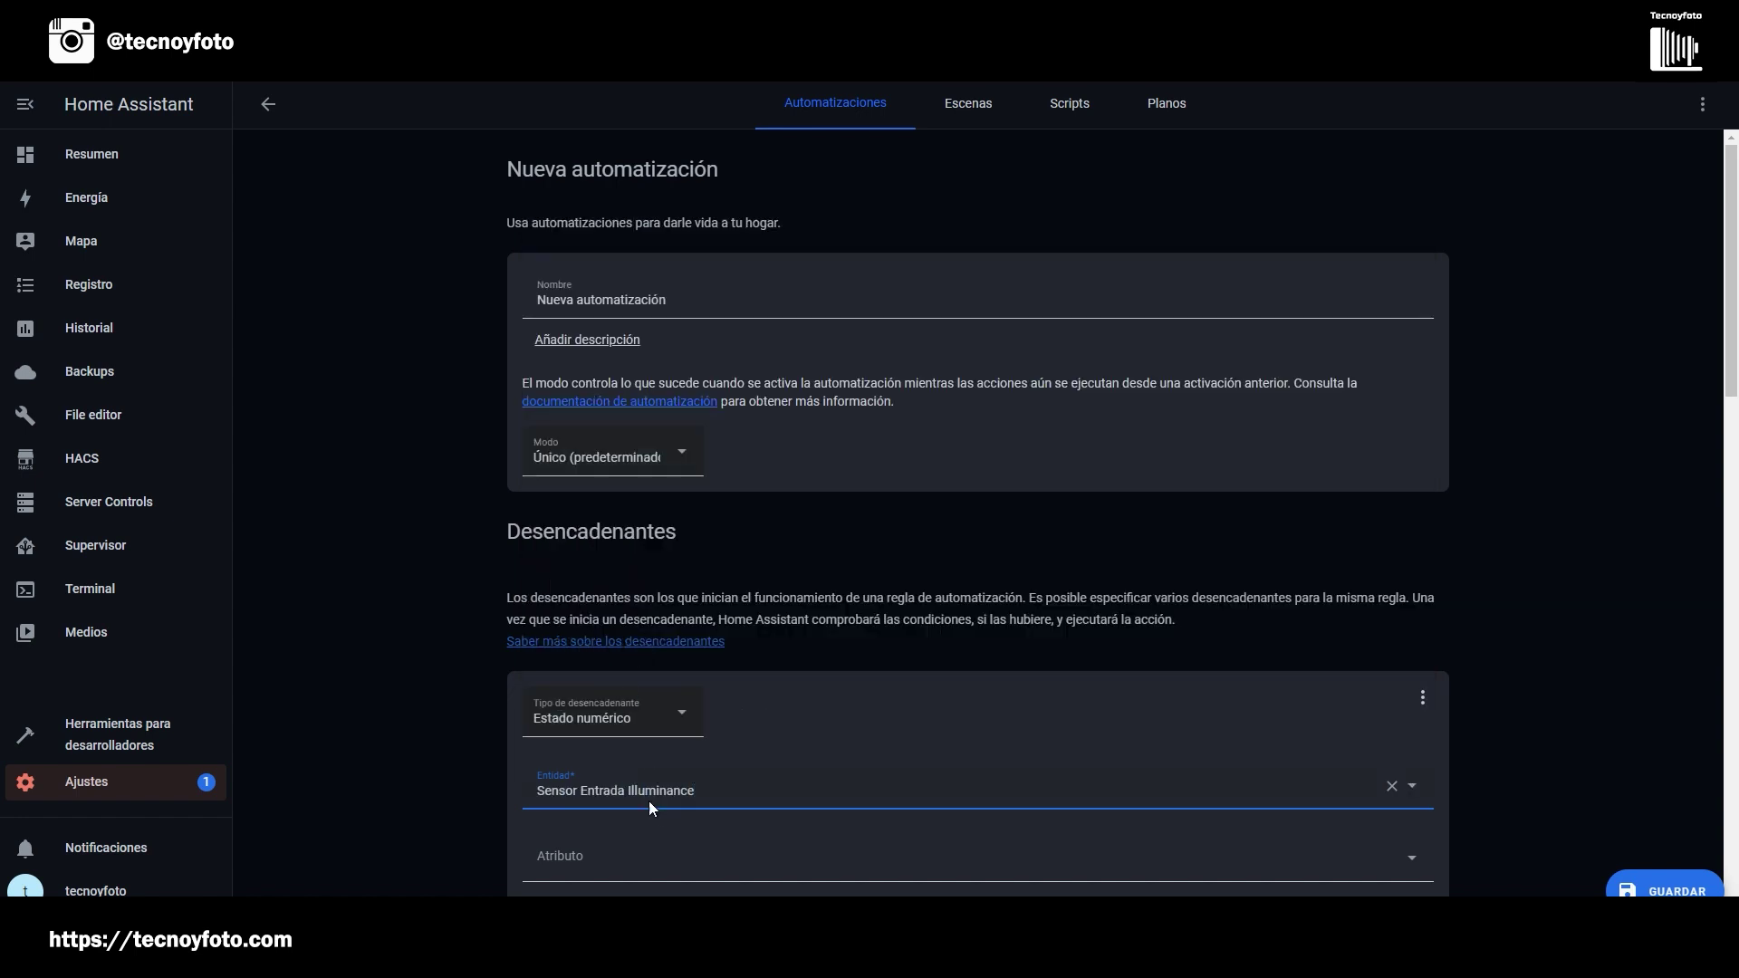
scroll(655, 784, "down", 2)
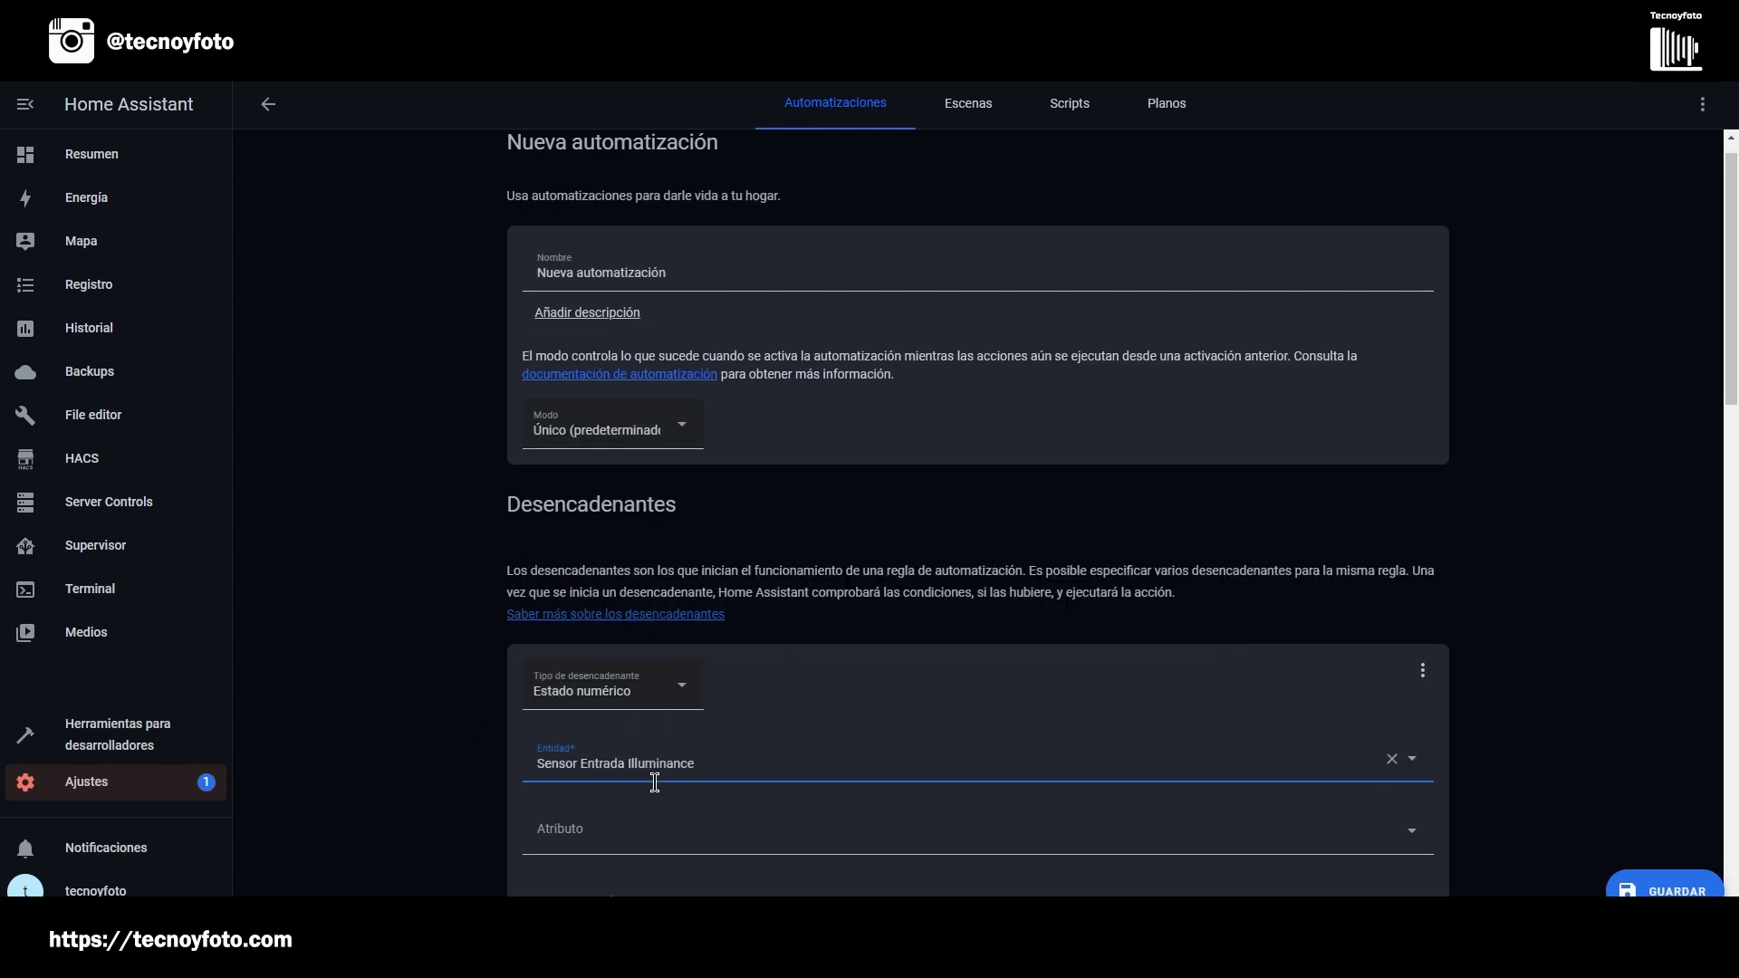
left_click_drag(559, 828, 507, 826)
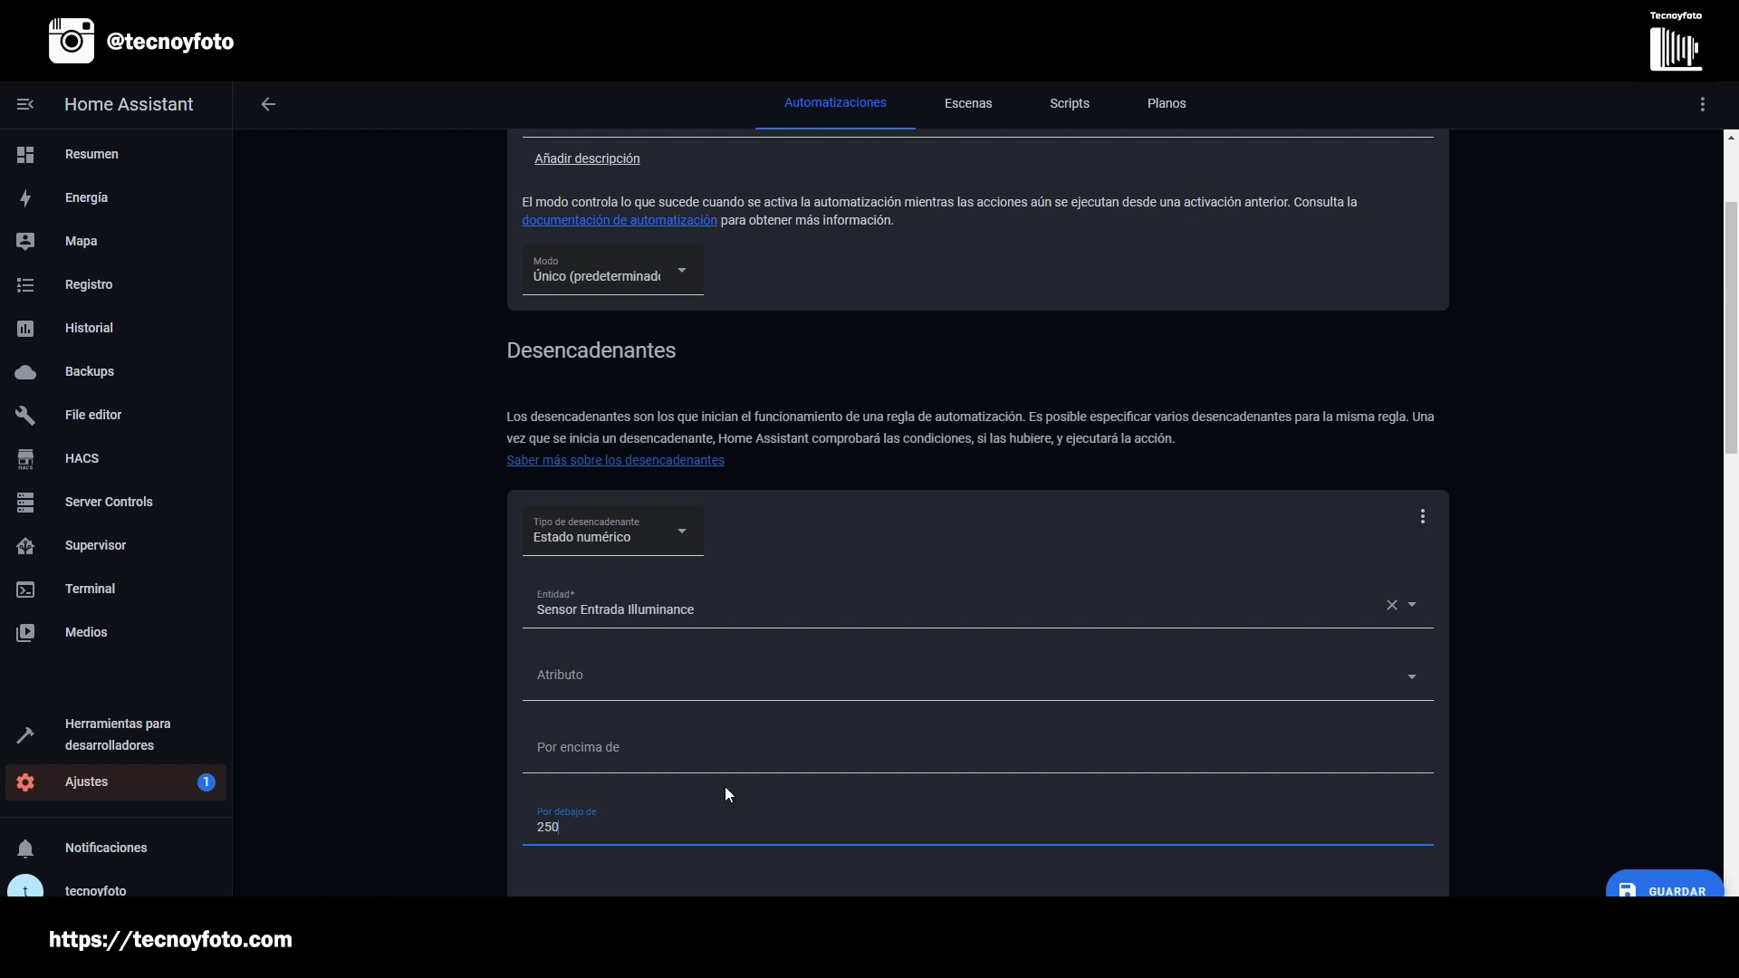
scroll(681, 775, "down", 11)
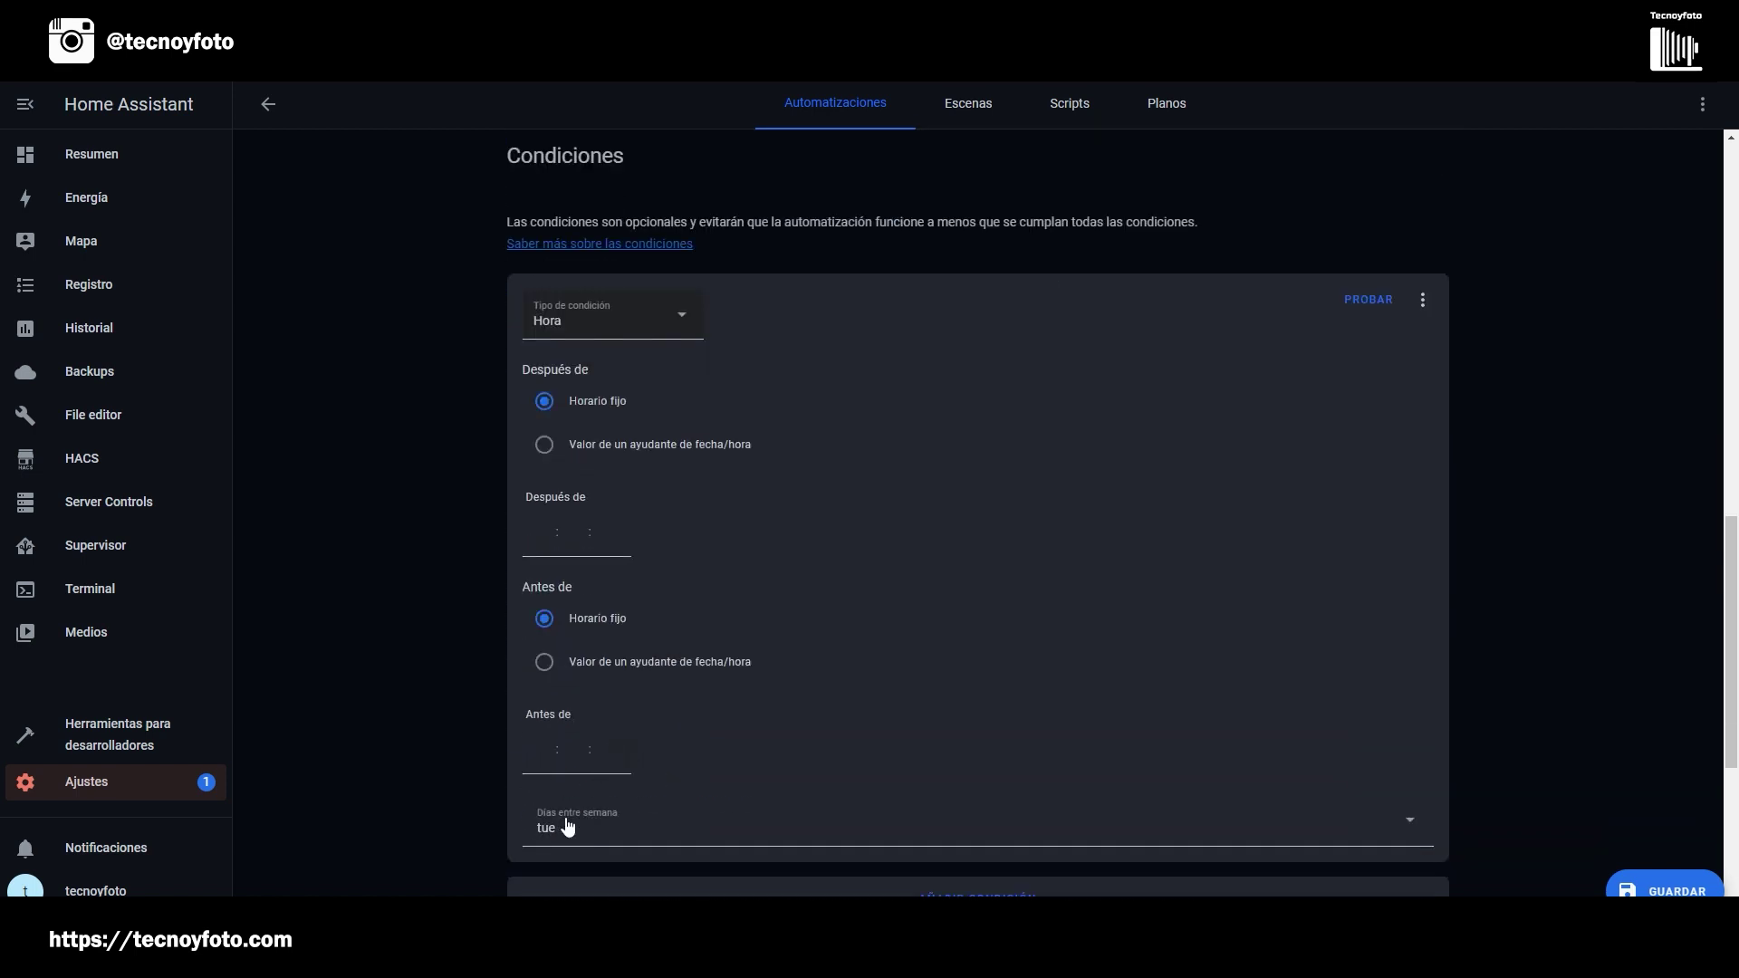
scroll(589, 829, "up", 1)
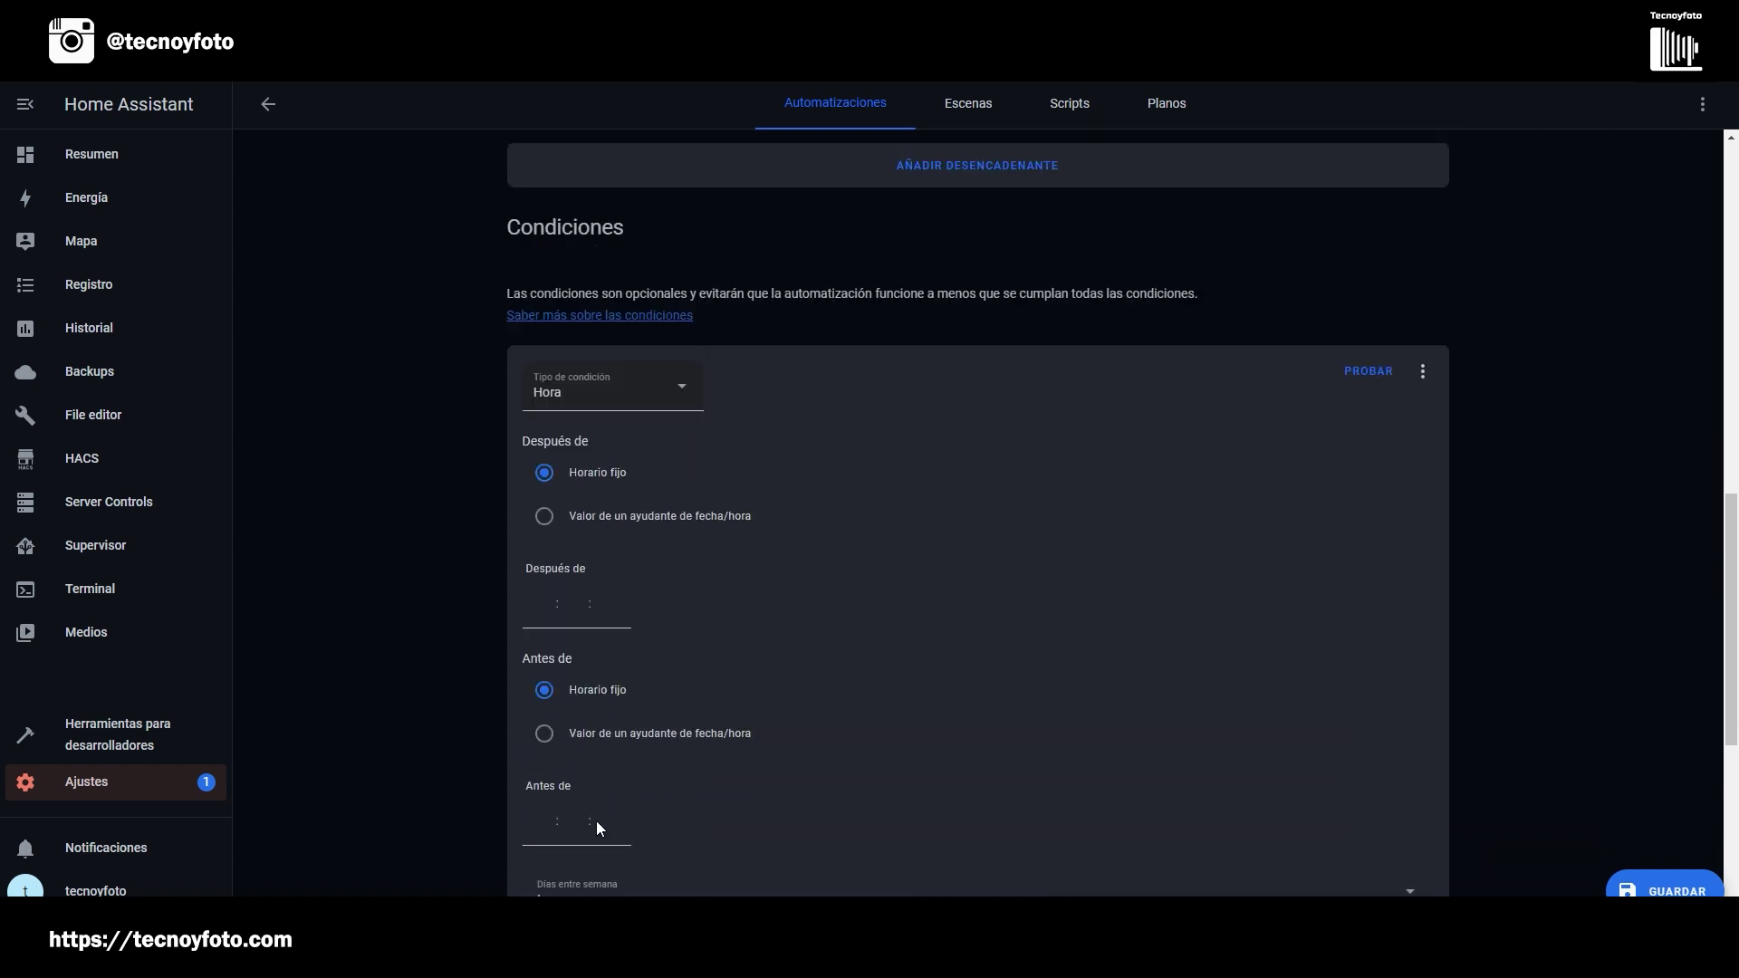
scroll(596, 827, "up", 5)
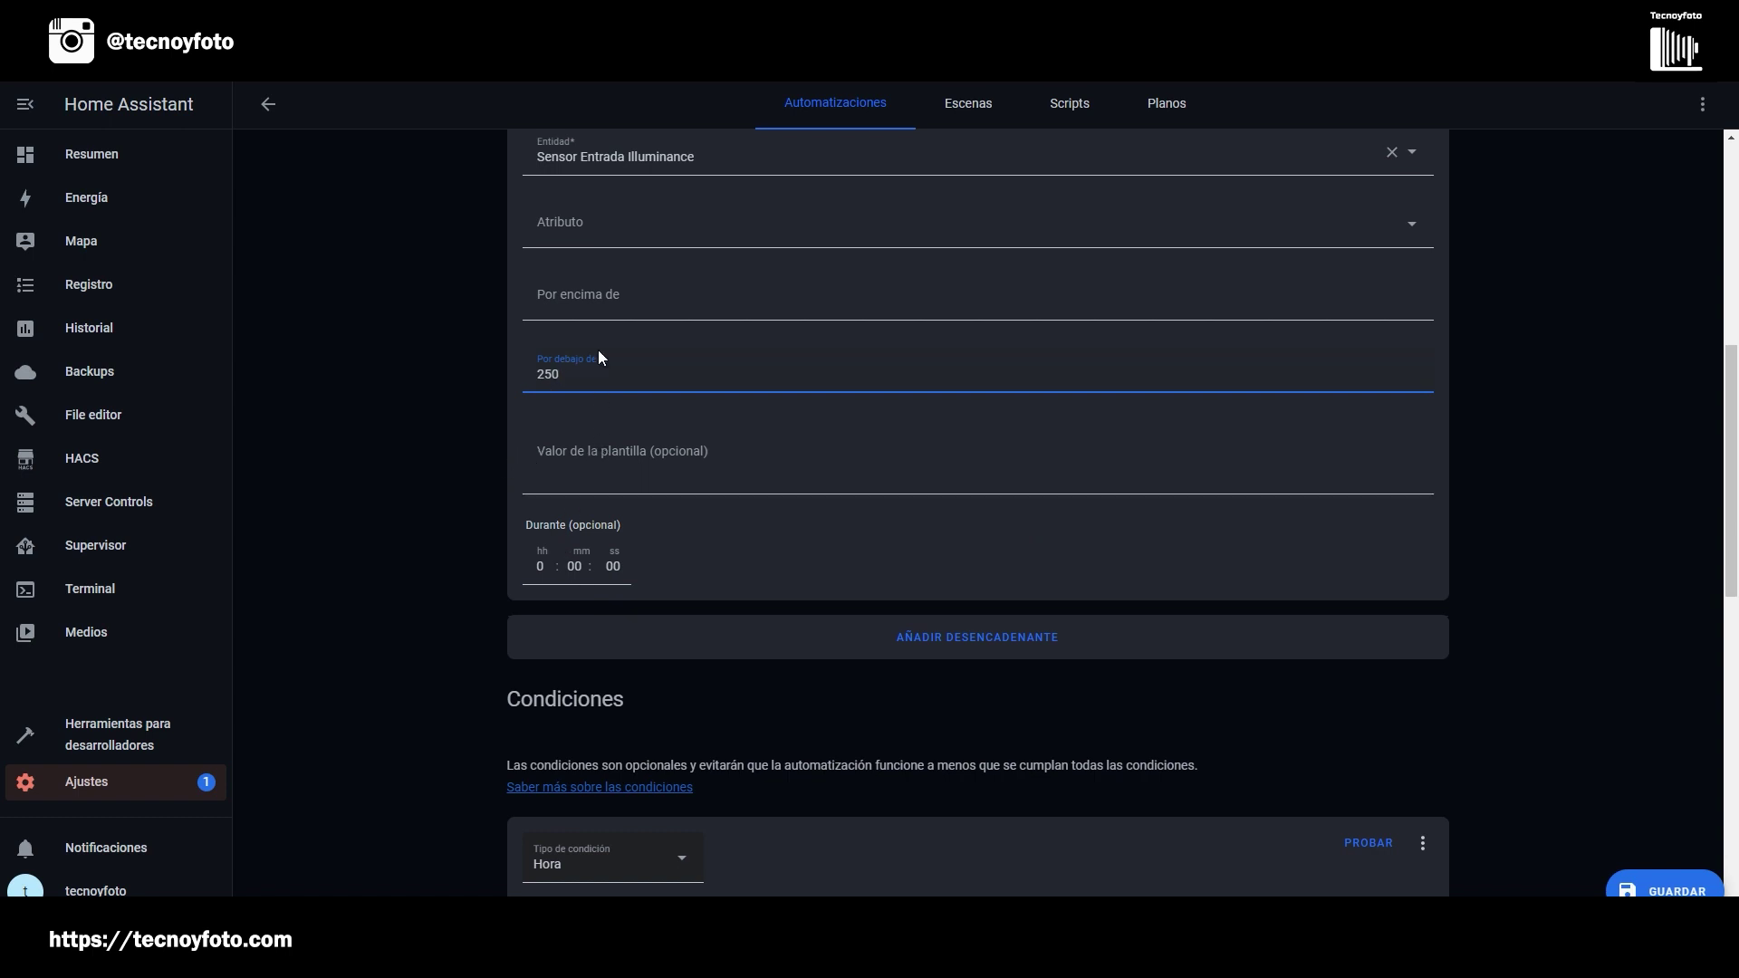
scroll(623, 408, "up", 5)
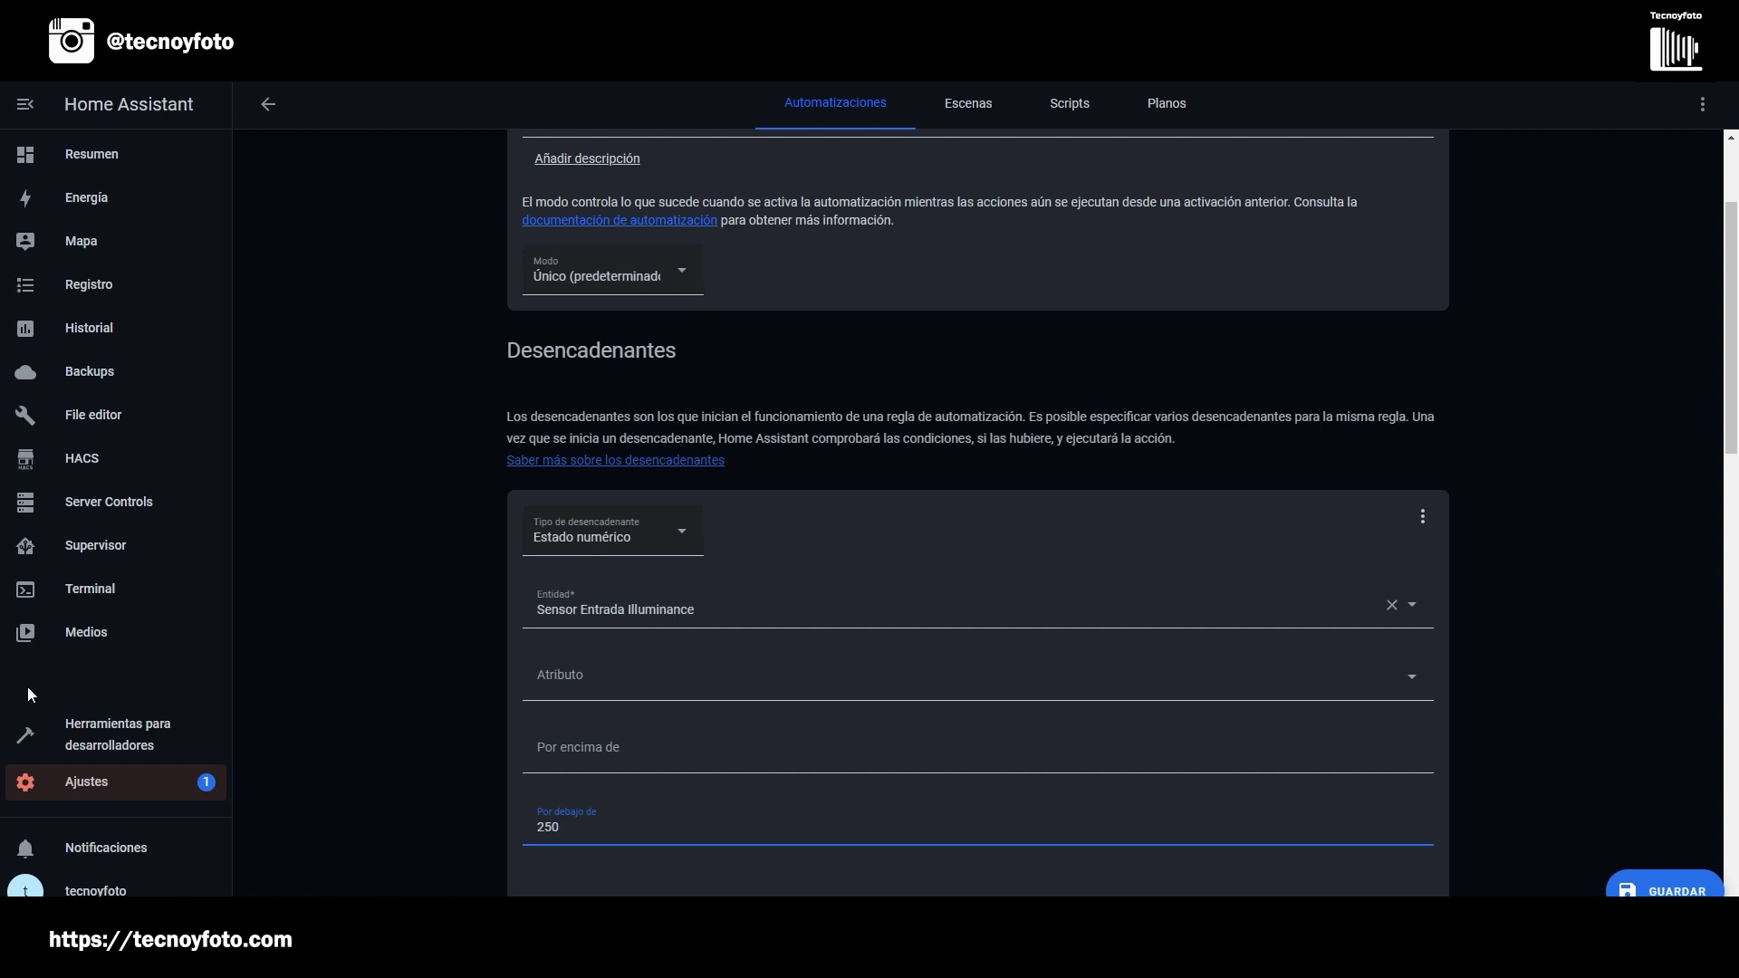
Step: Create an Alternar helper named Vacaciones among the Home Assistant helpers
left_click(78, 784)
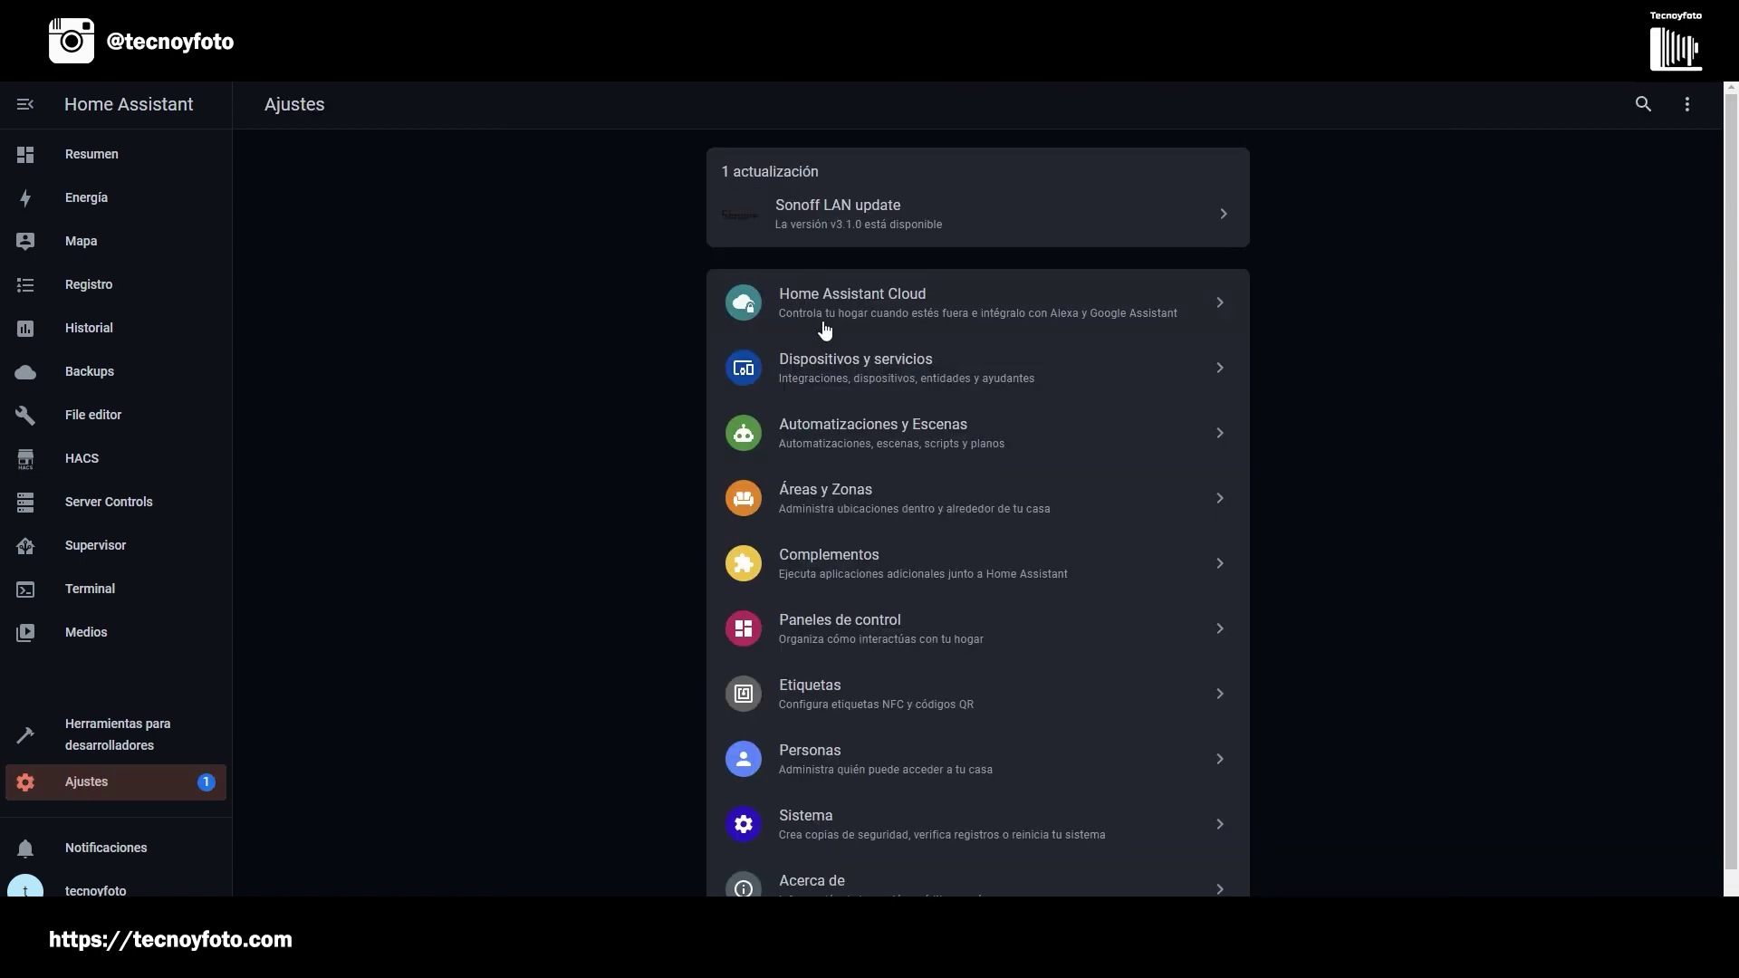
left_click(830, 365)
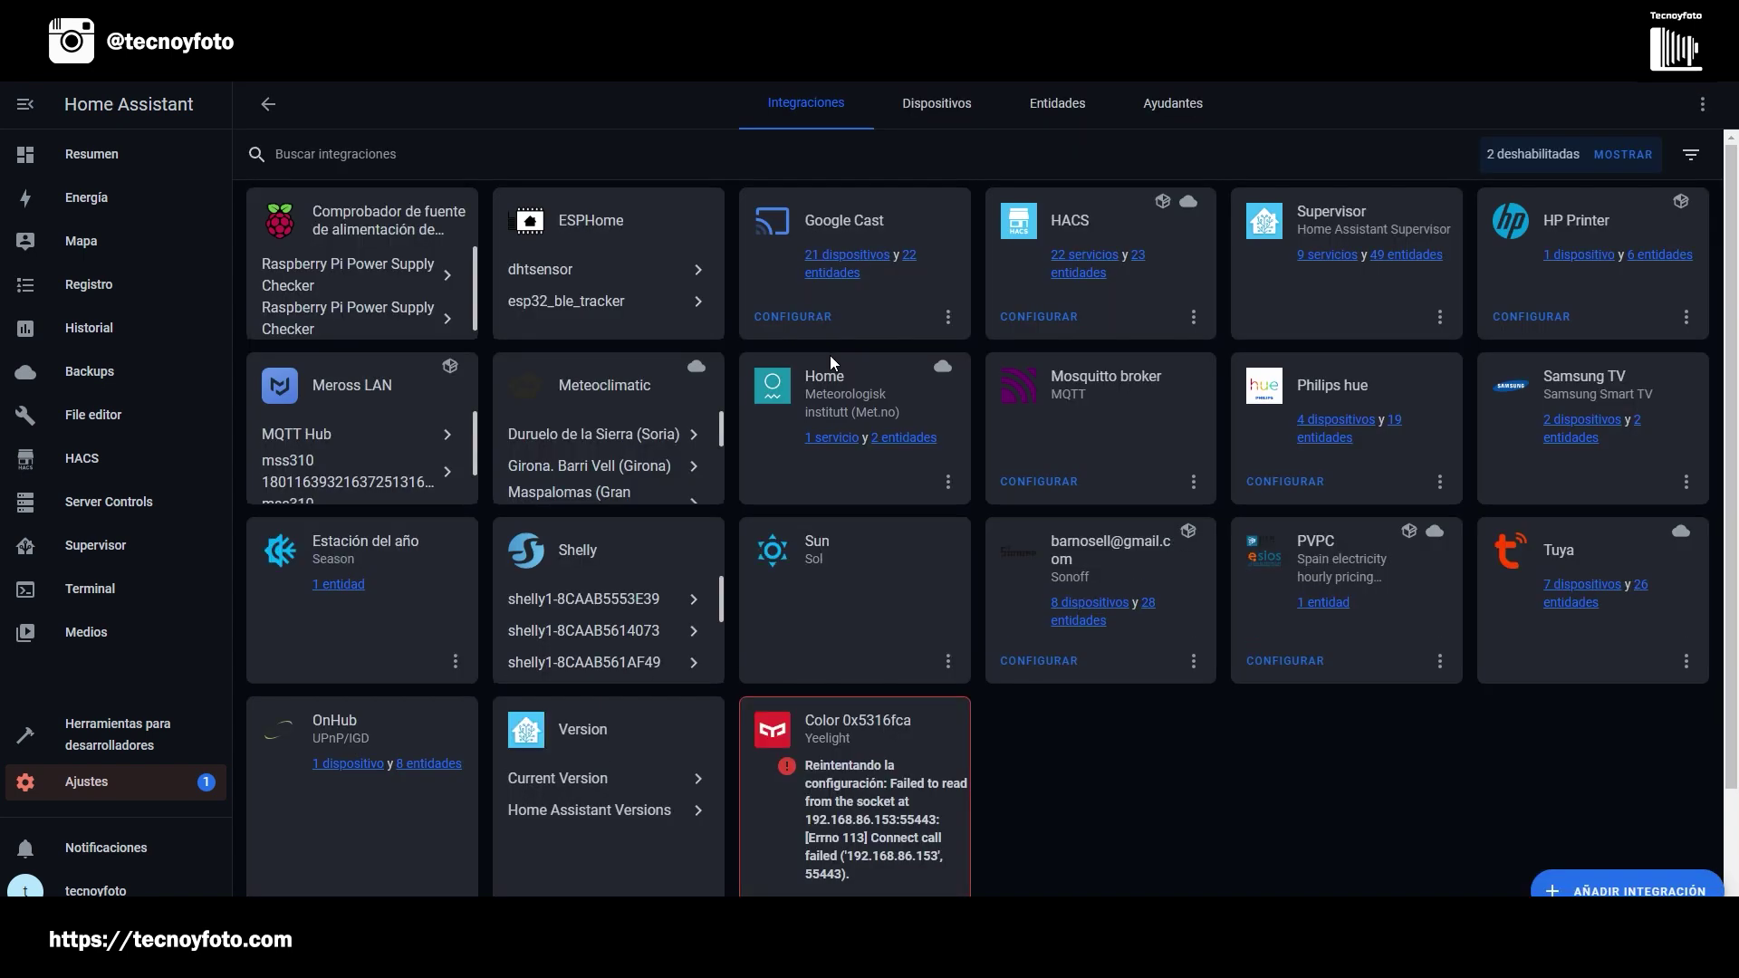
left_click(1190, 106)
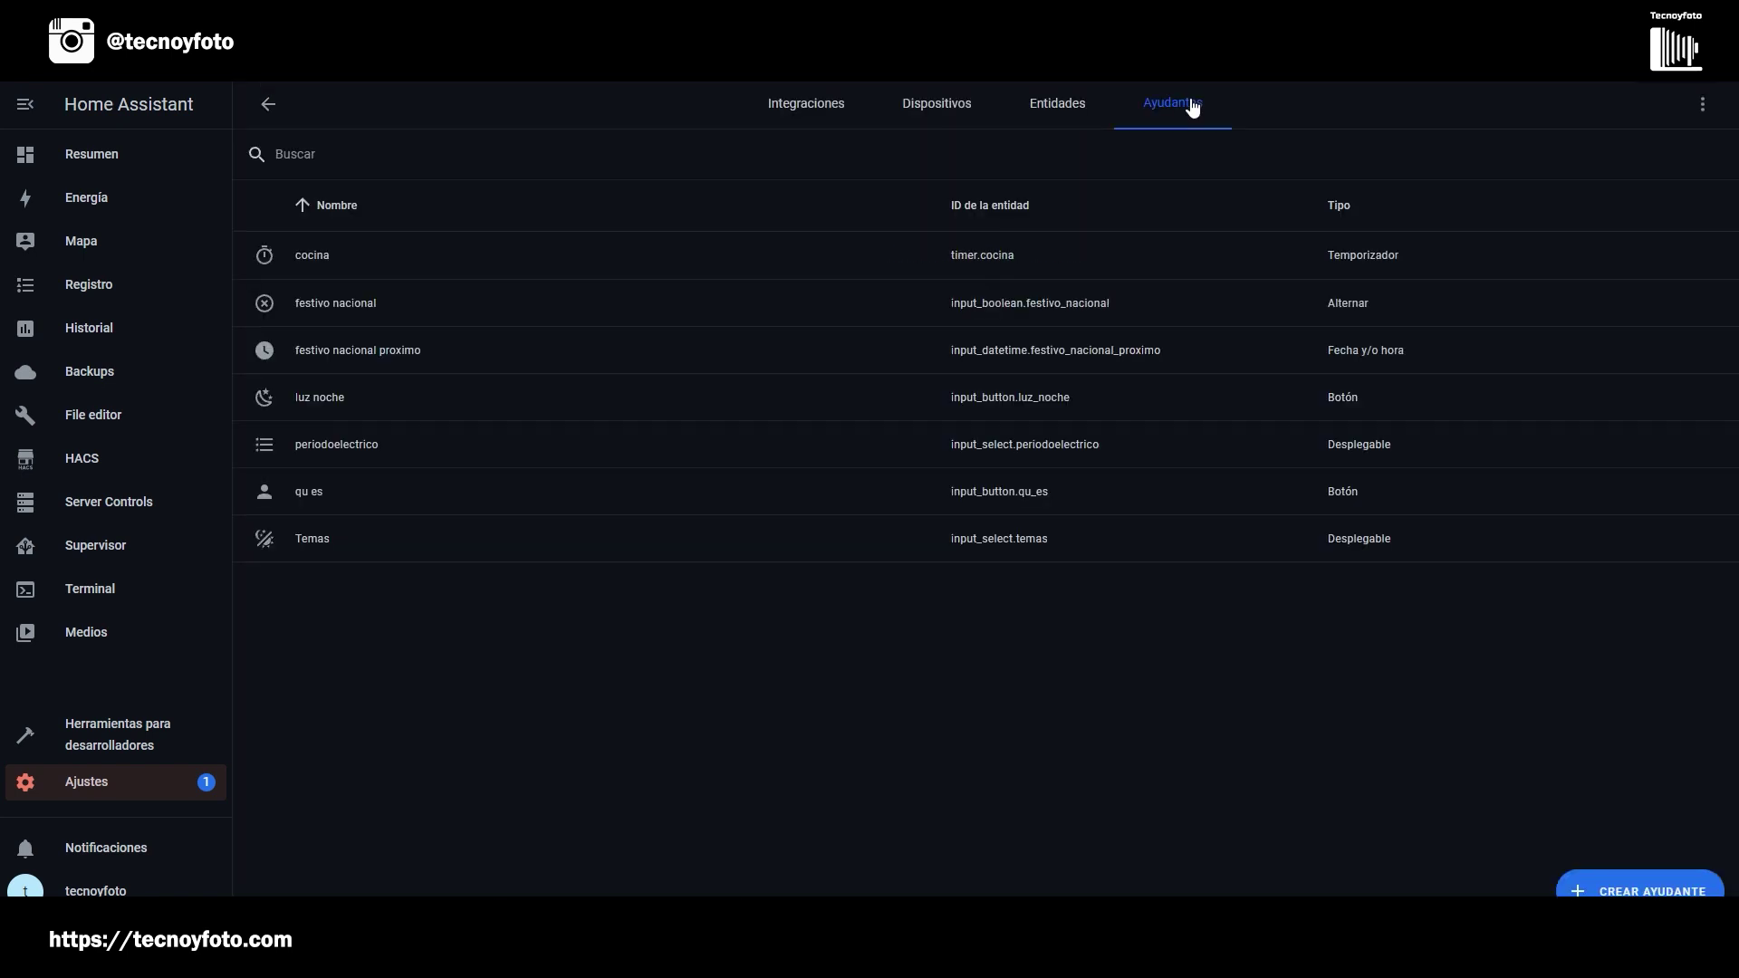
left_click(1639, 891)
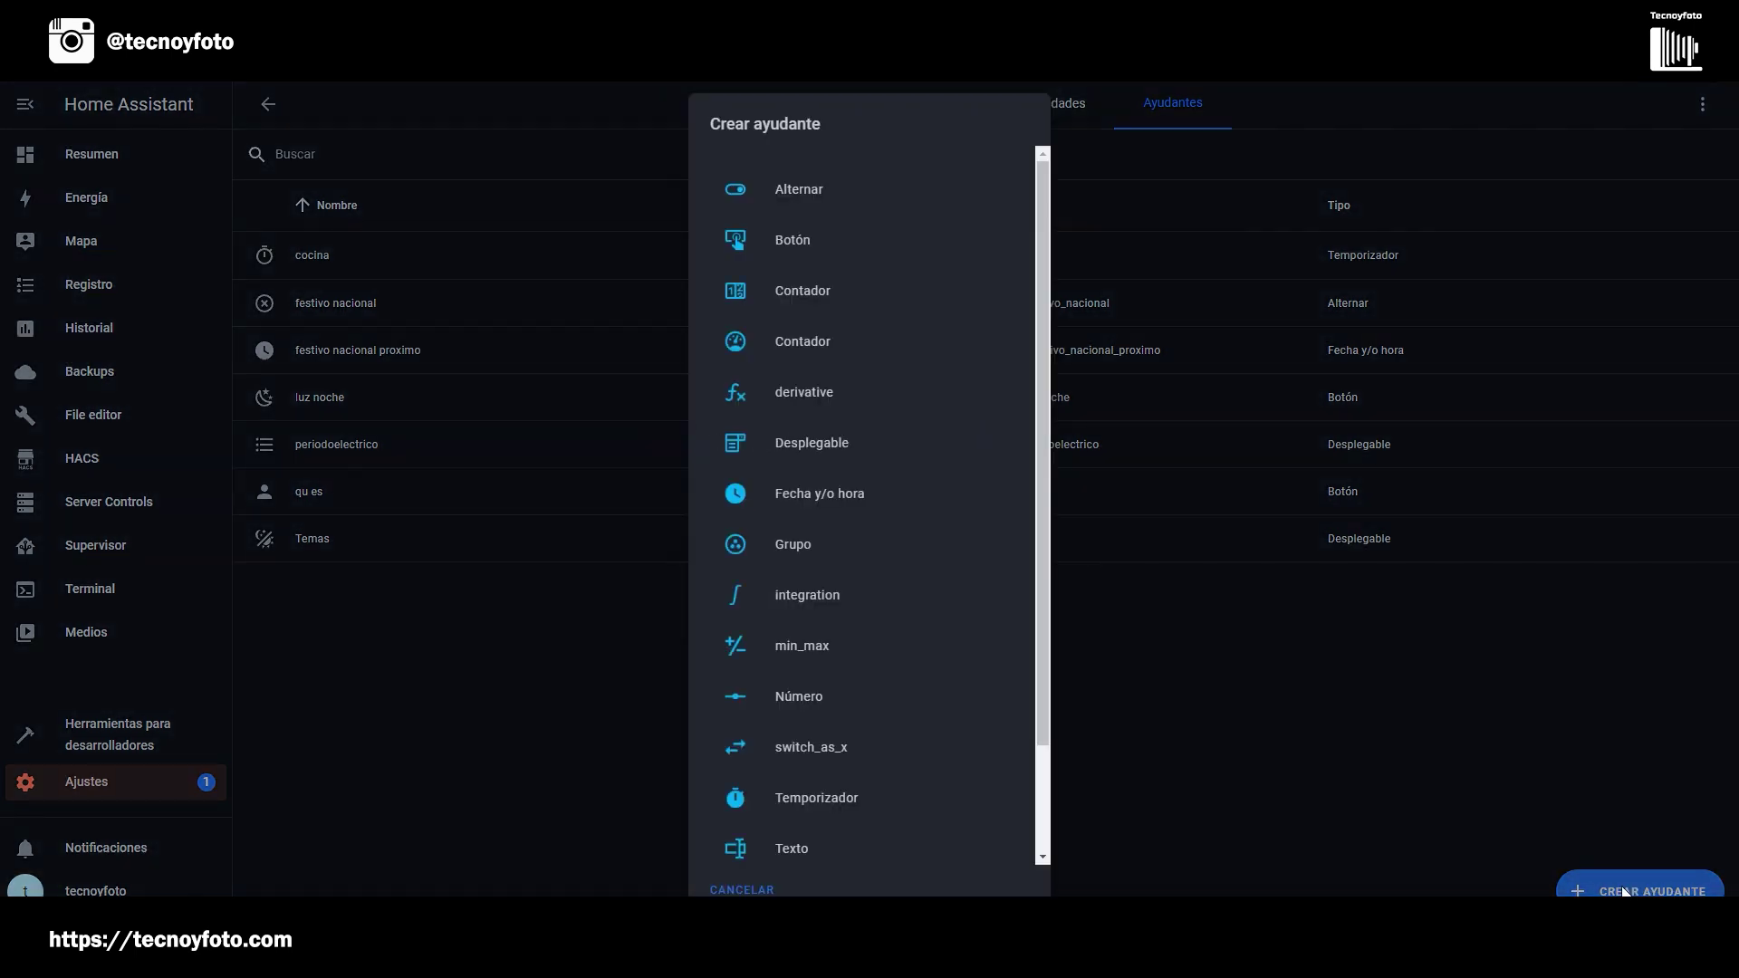
left_click(799, 188)
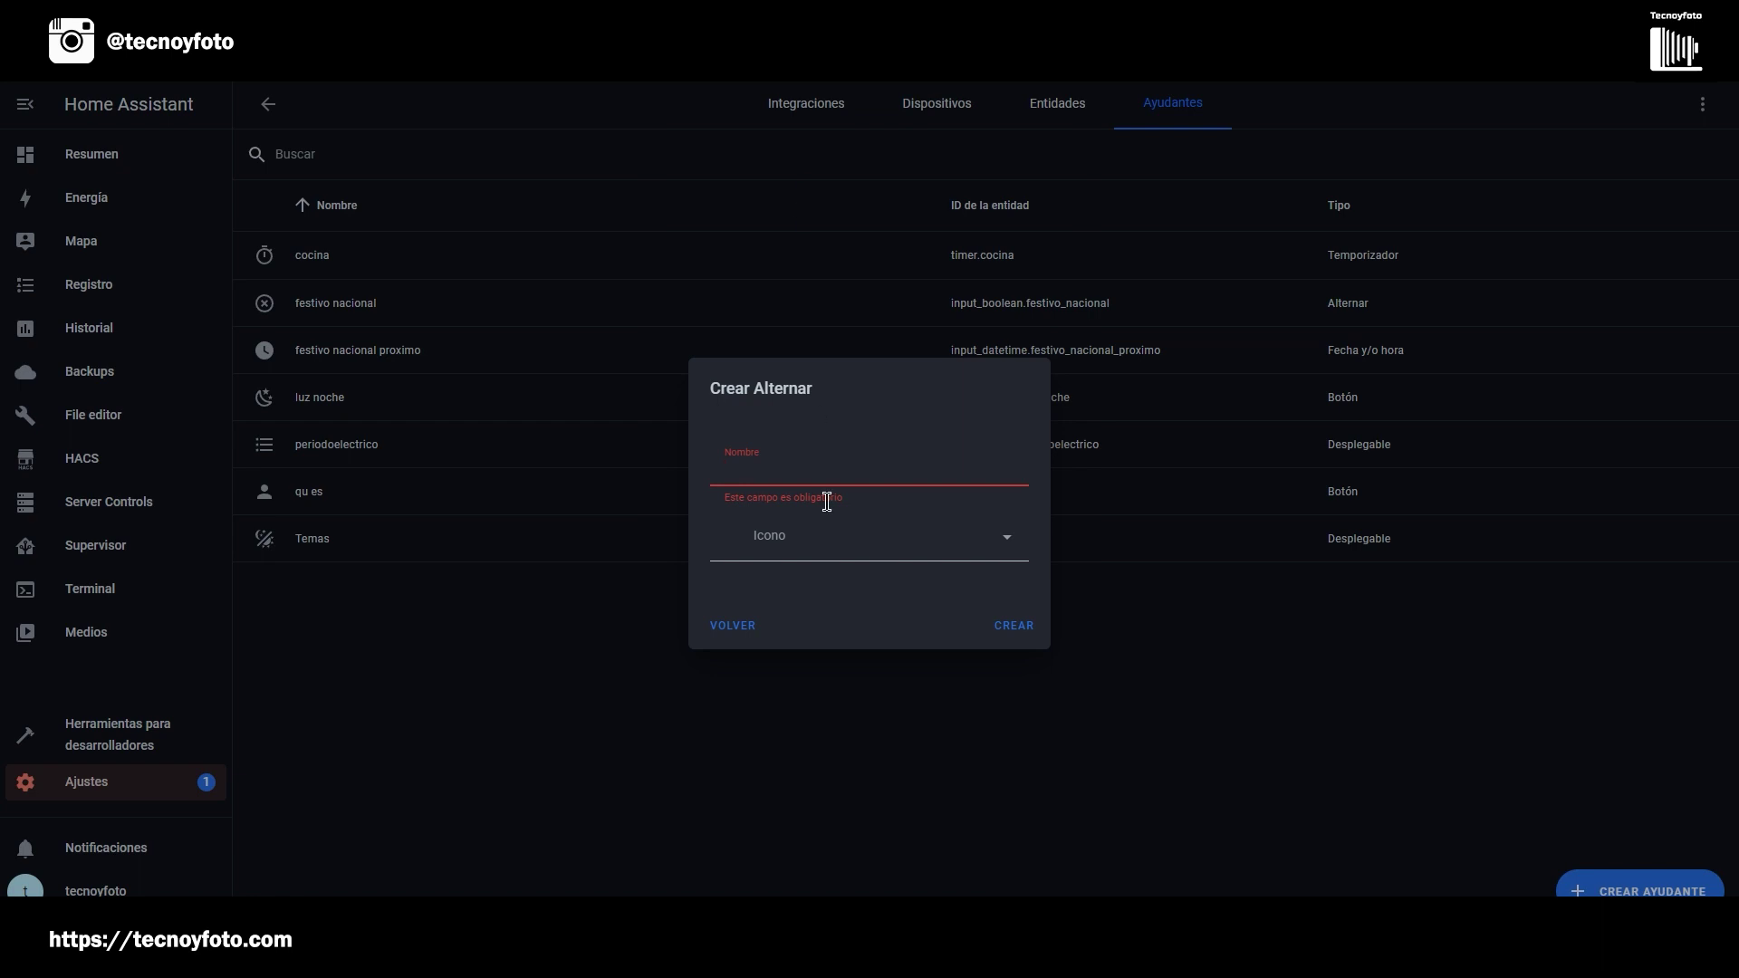
type("Vacaciones")
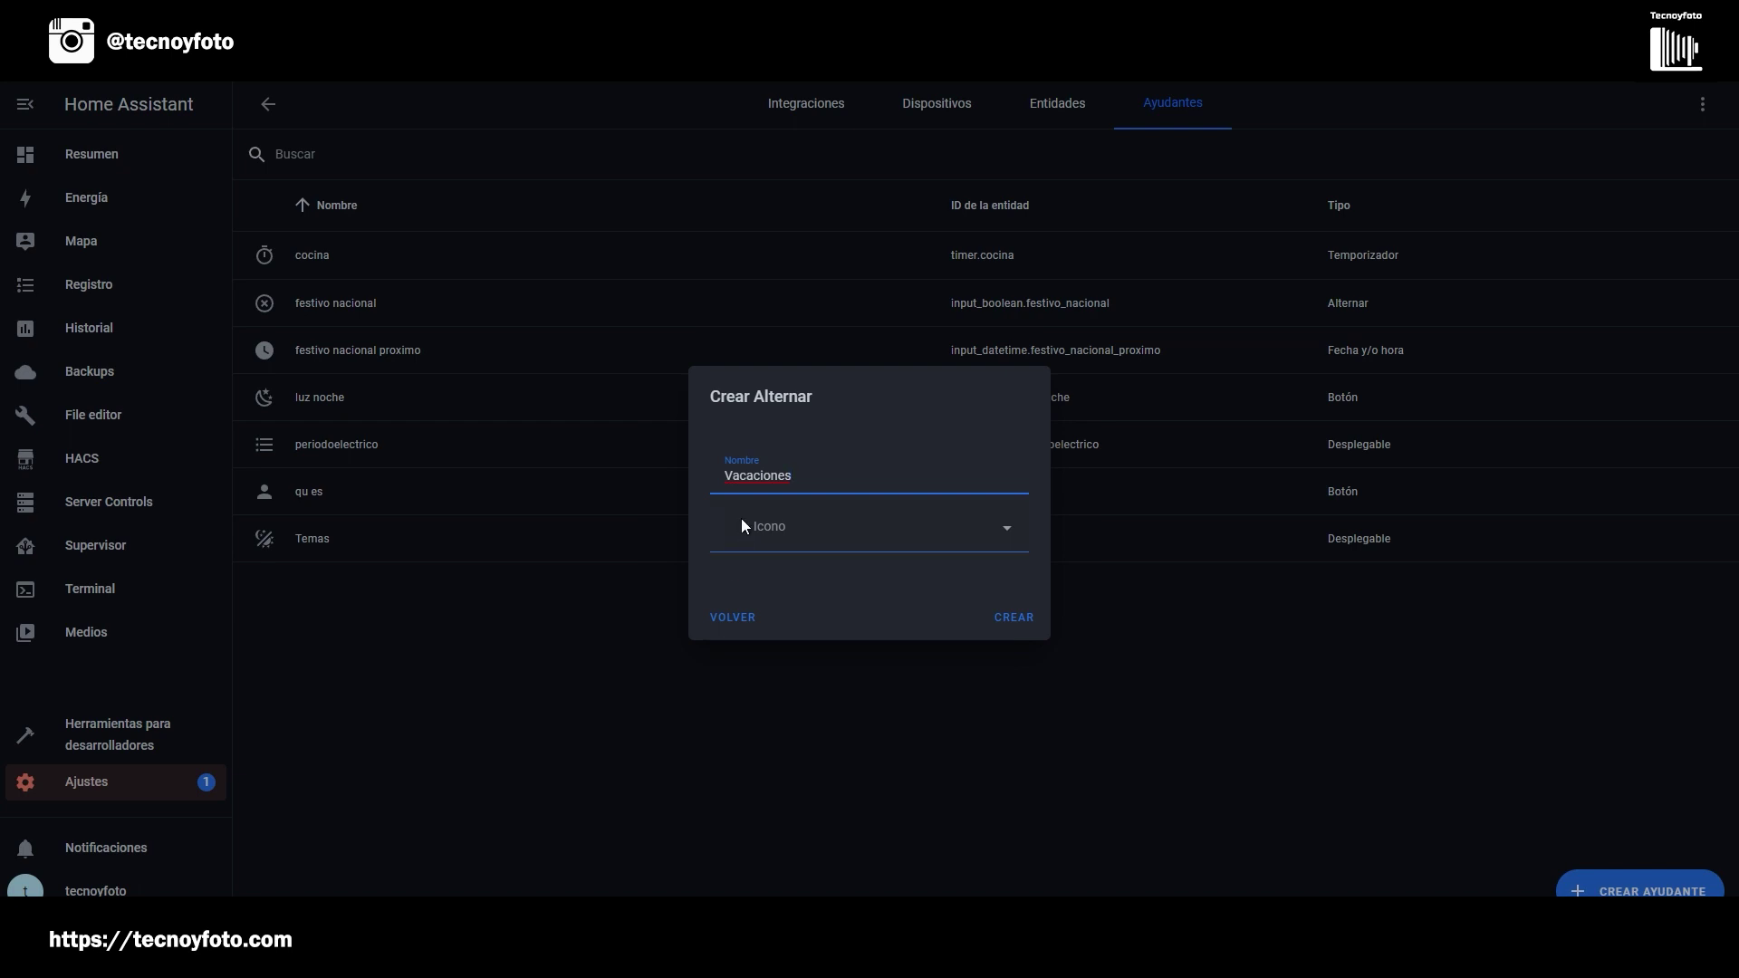
left_click(1016, 625)
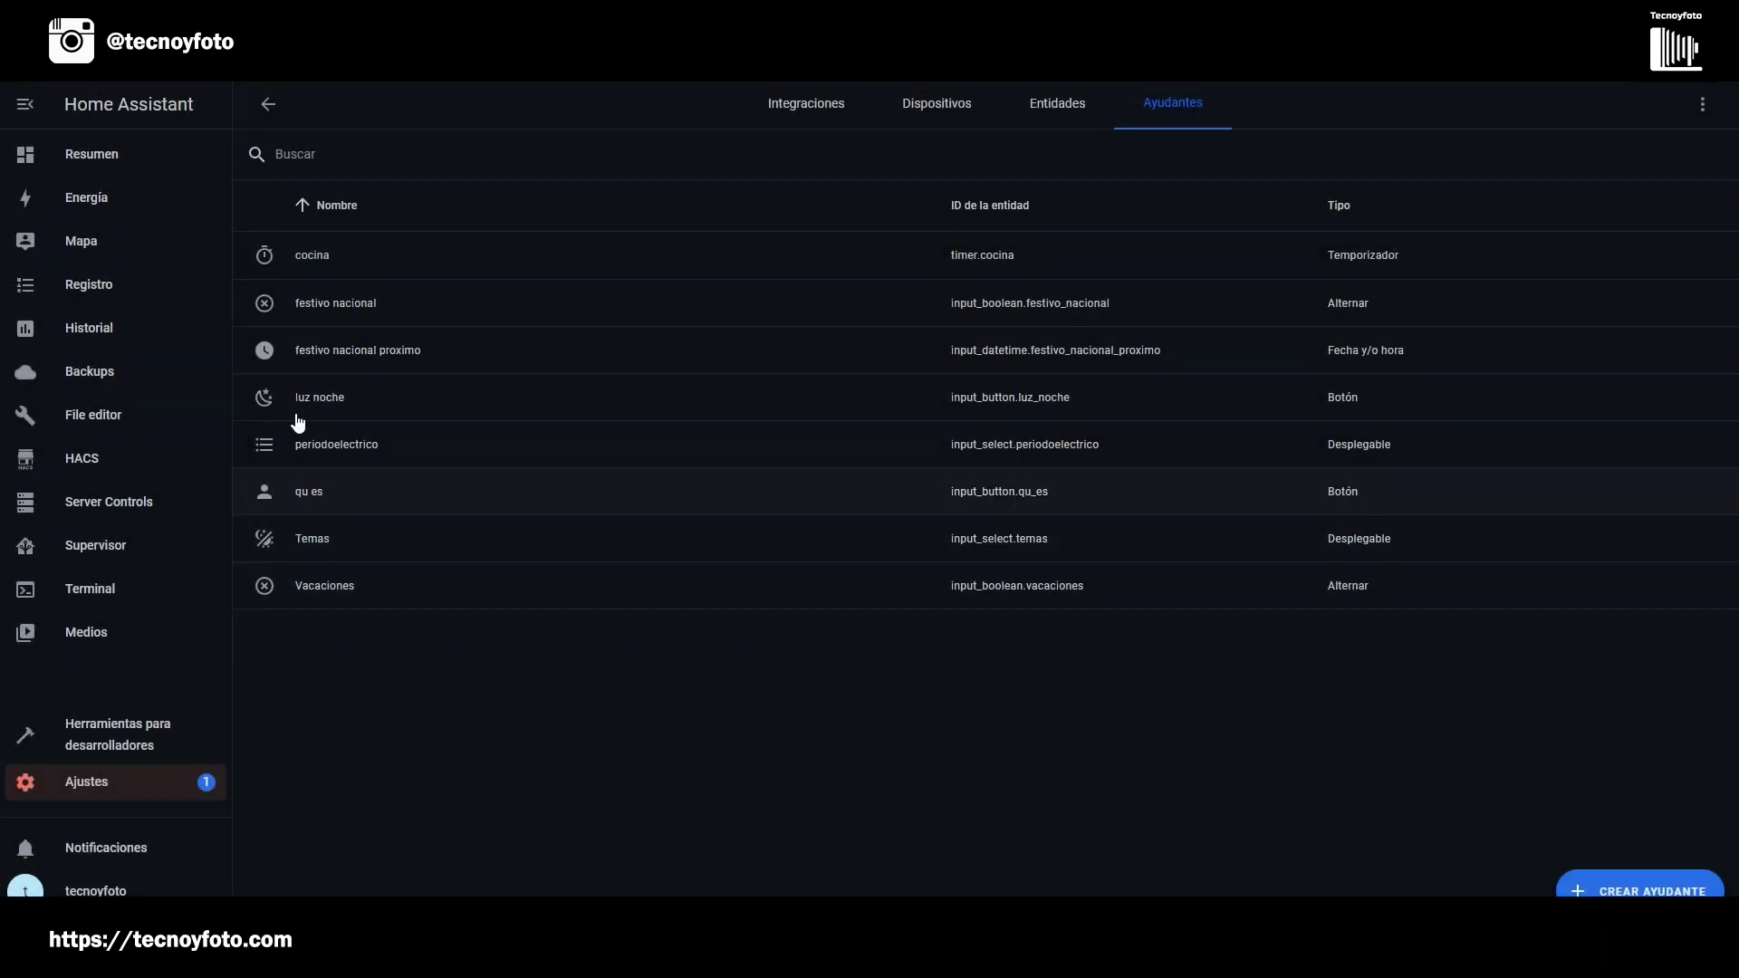
Step: Add the Vacaciones entity to the Luces card on the Resumen dashboard and save the card
left_click(85, 163)
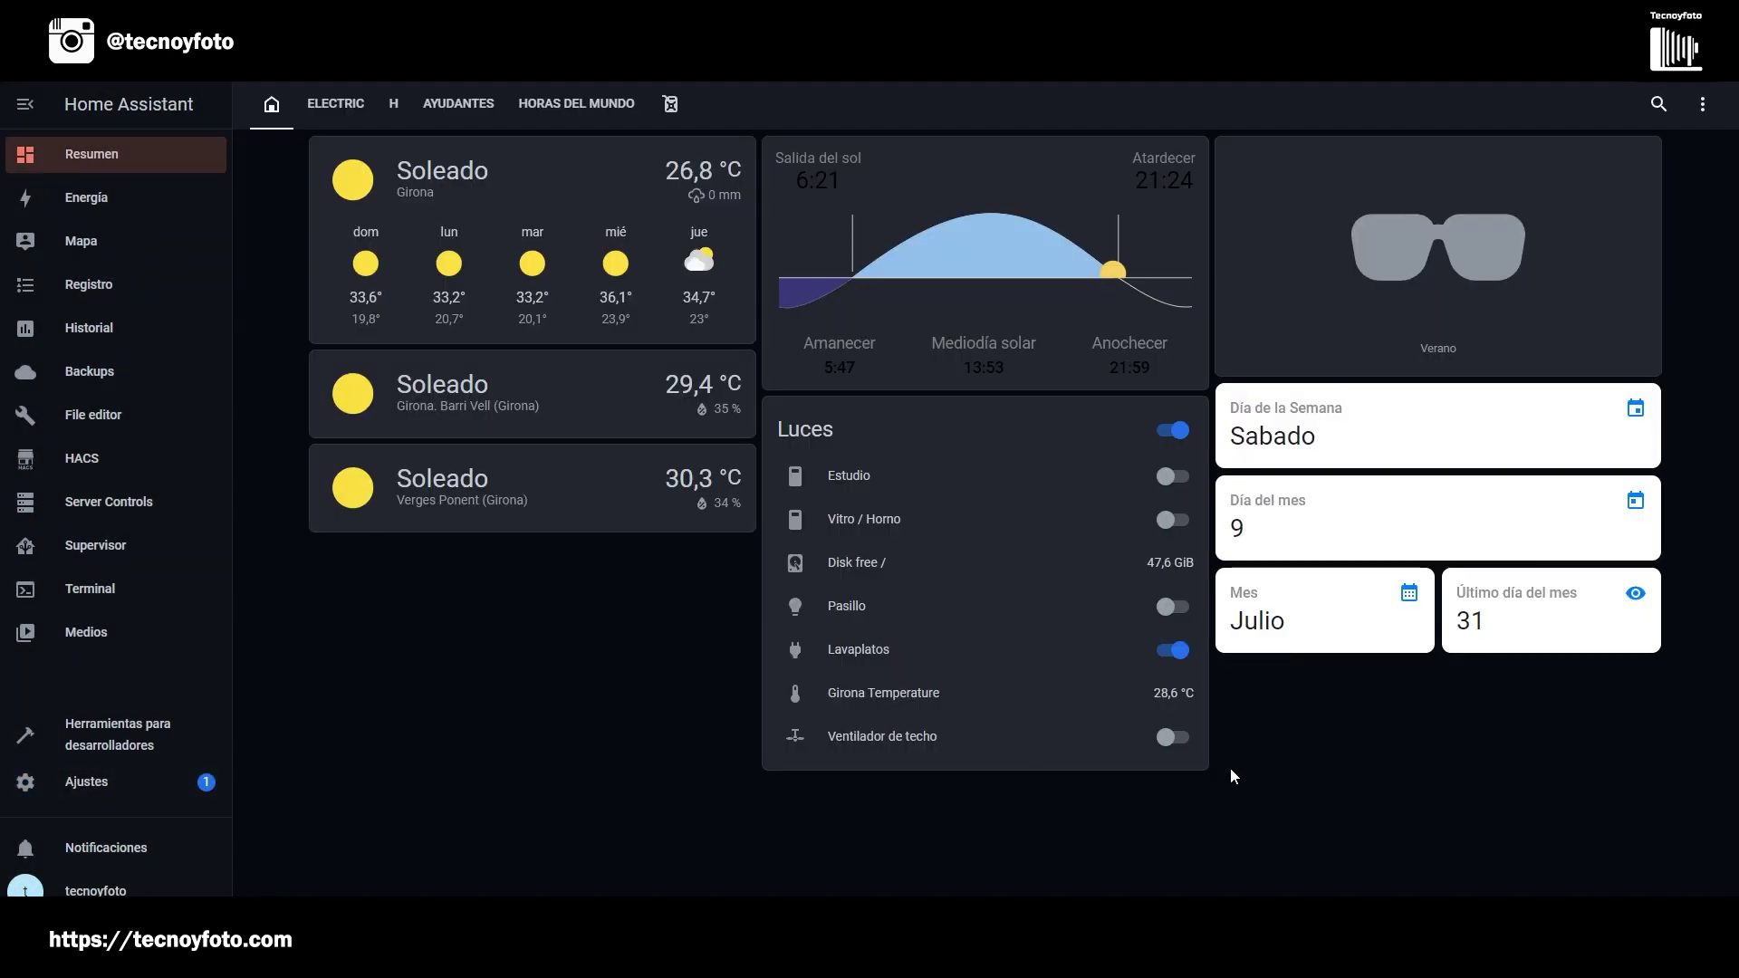
left_click(1701, 104)
left_click(1608, 152)
scroll(806, 733, "down", 1)
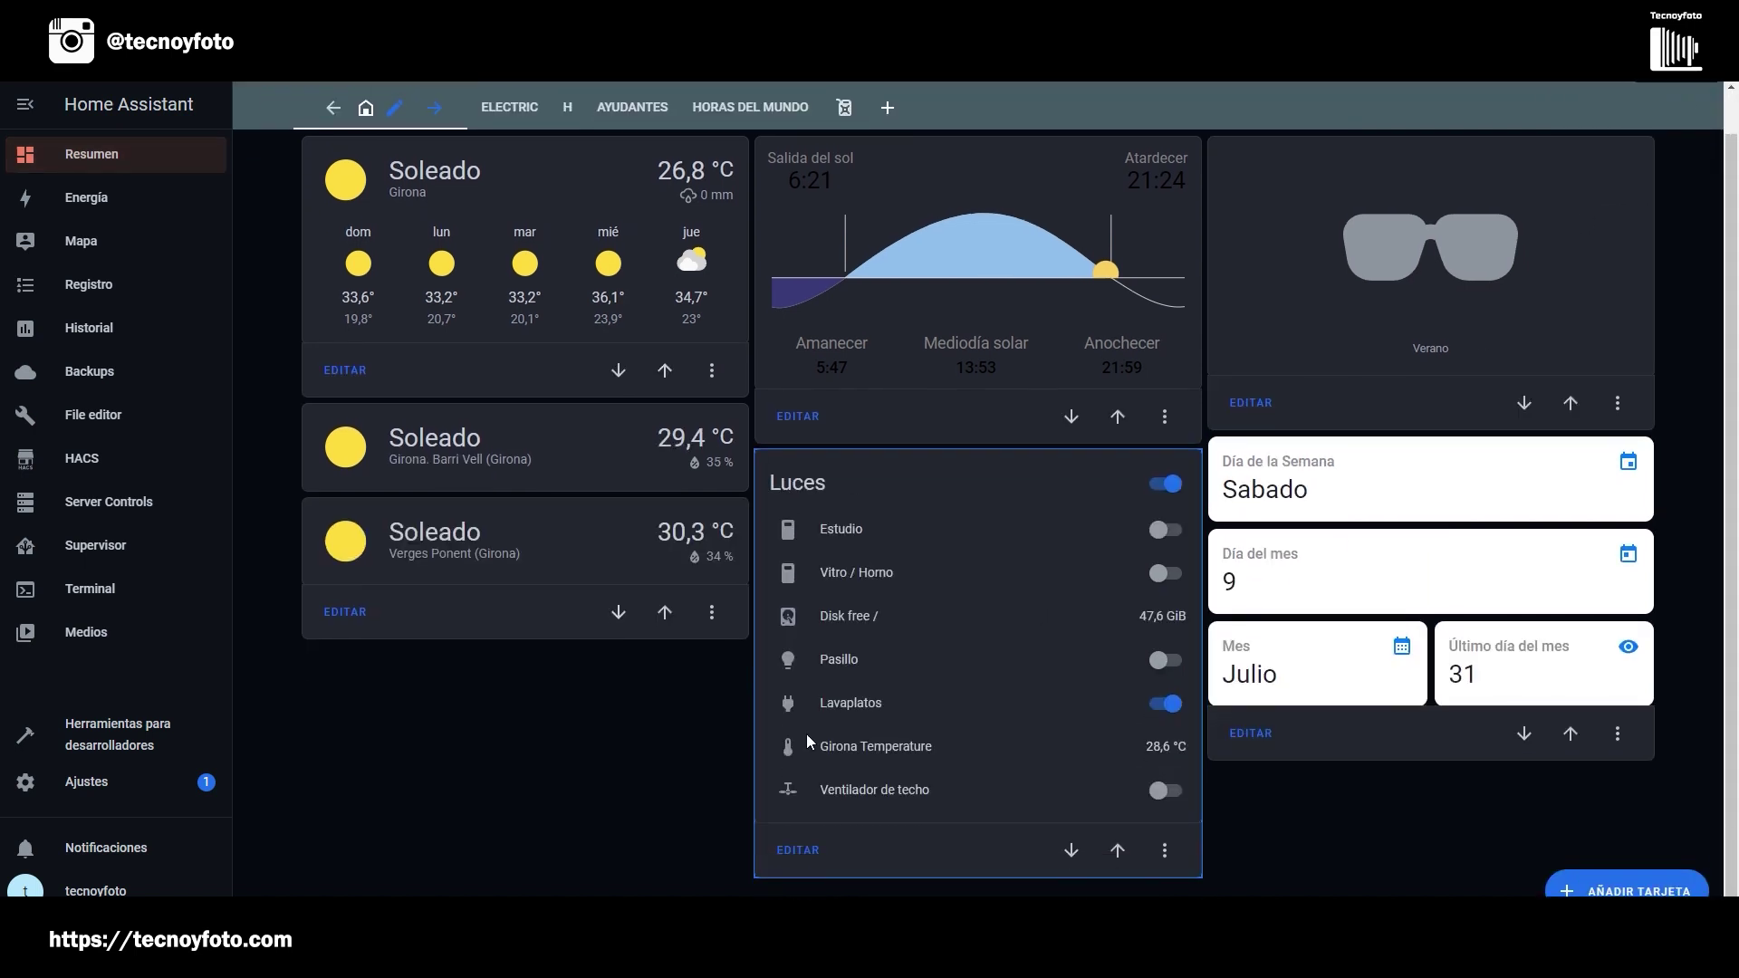
left_click(798, 851)
scroll(697, 726, "down", 2)
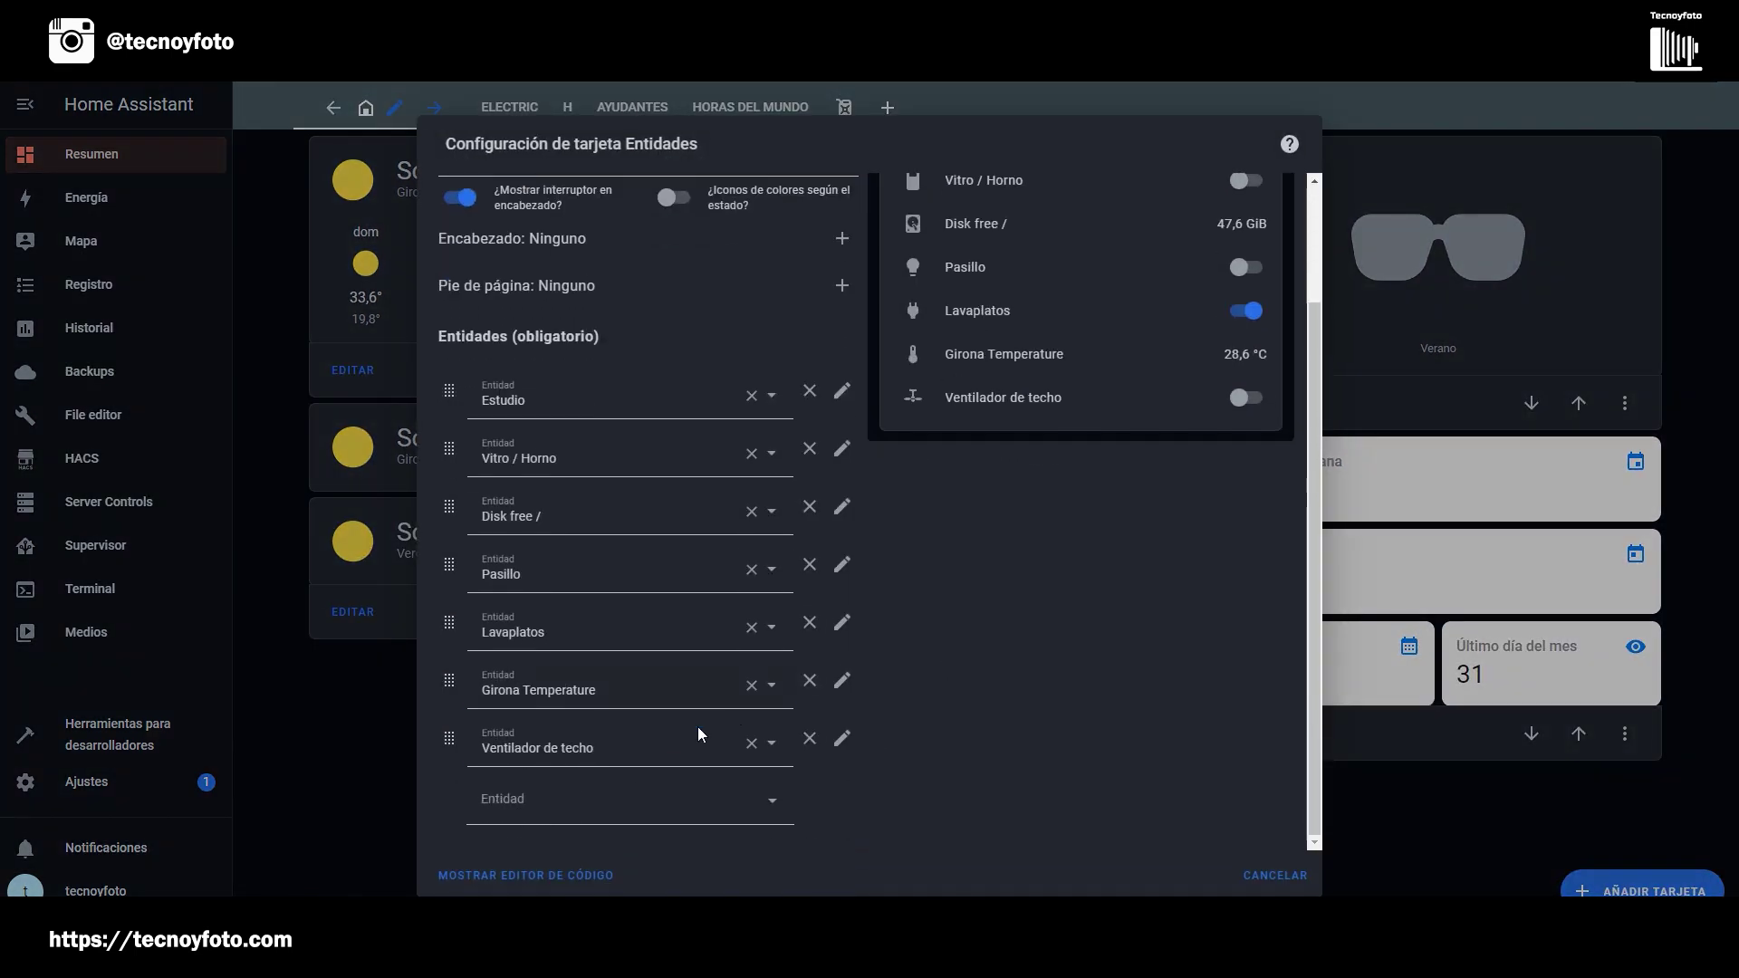
left_click(602, 805)
type("vaca")
left_click(596, 734)
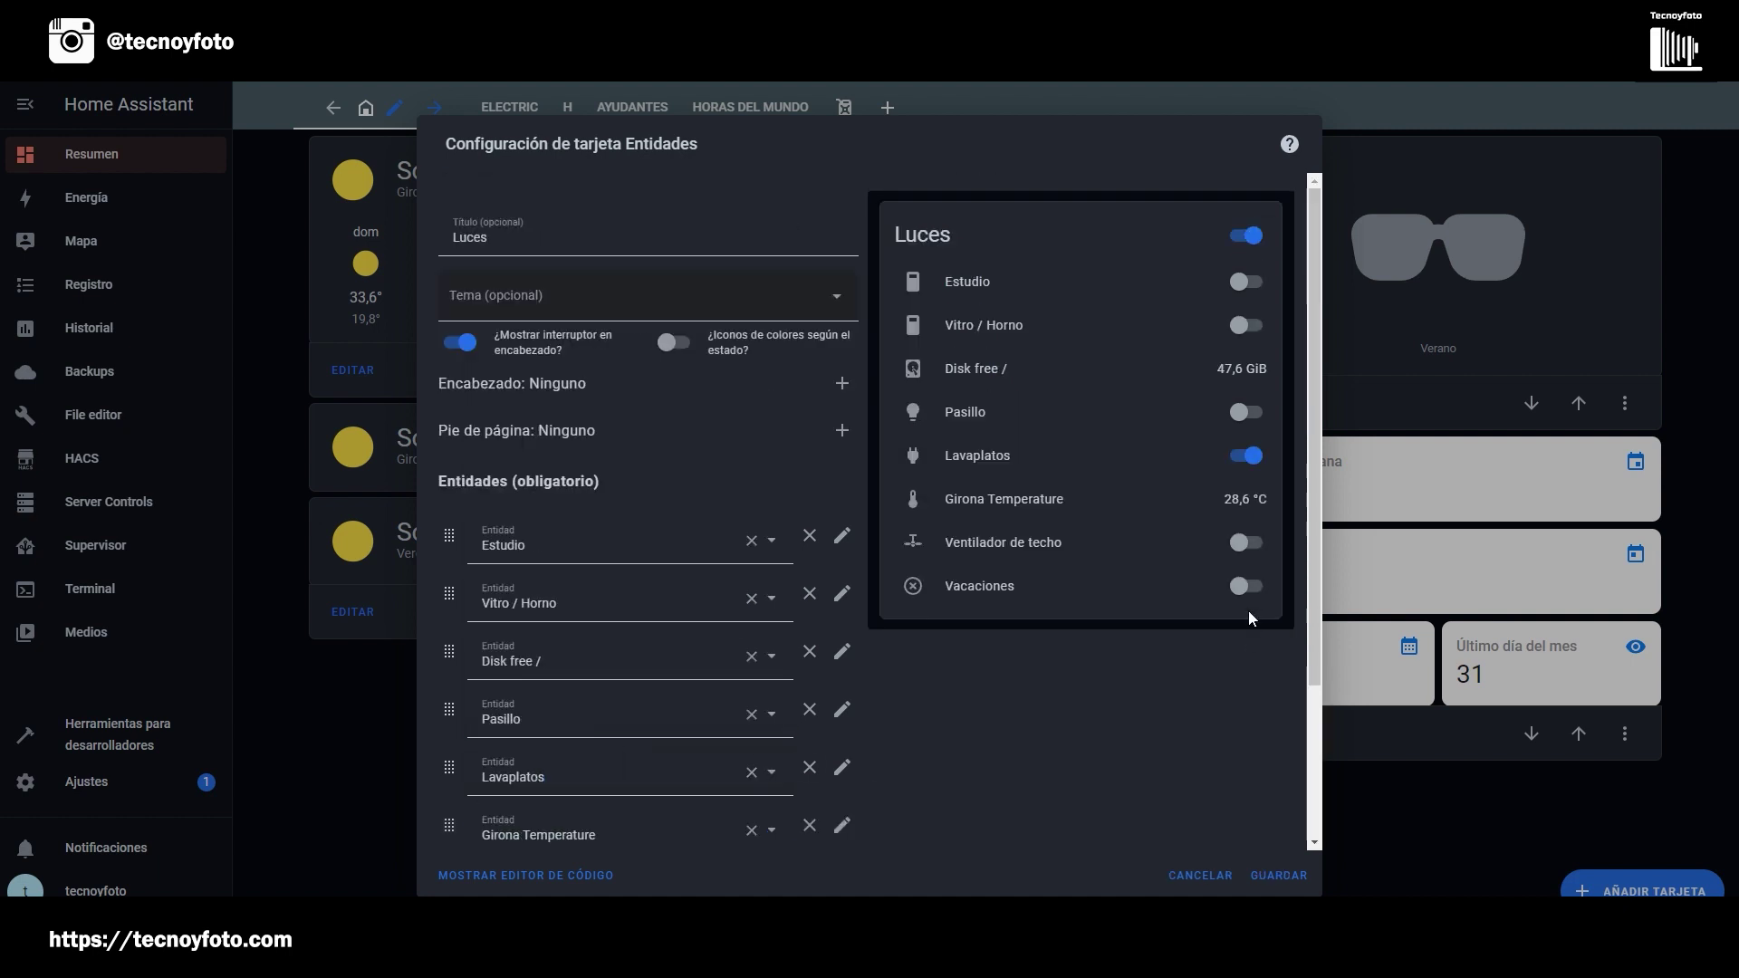
left_click(1278, 875)
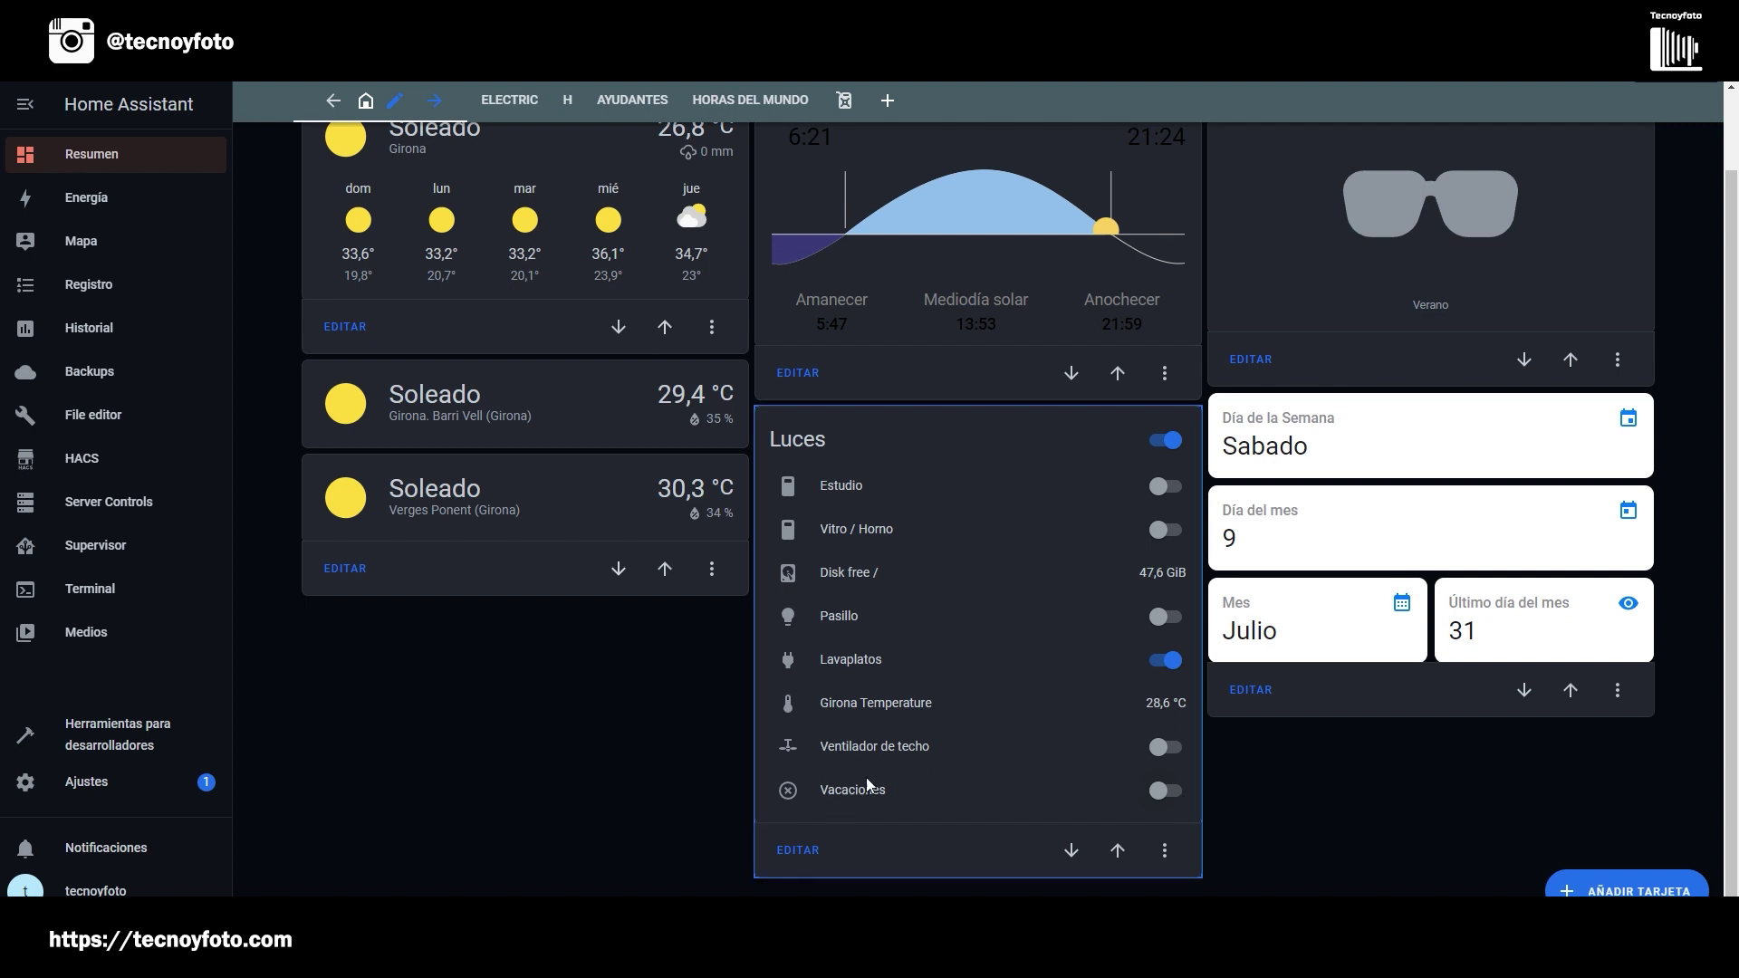
Step: Switch on the Vacaciones toggle in the Luces card
left_click(1161, 797)
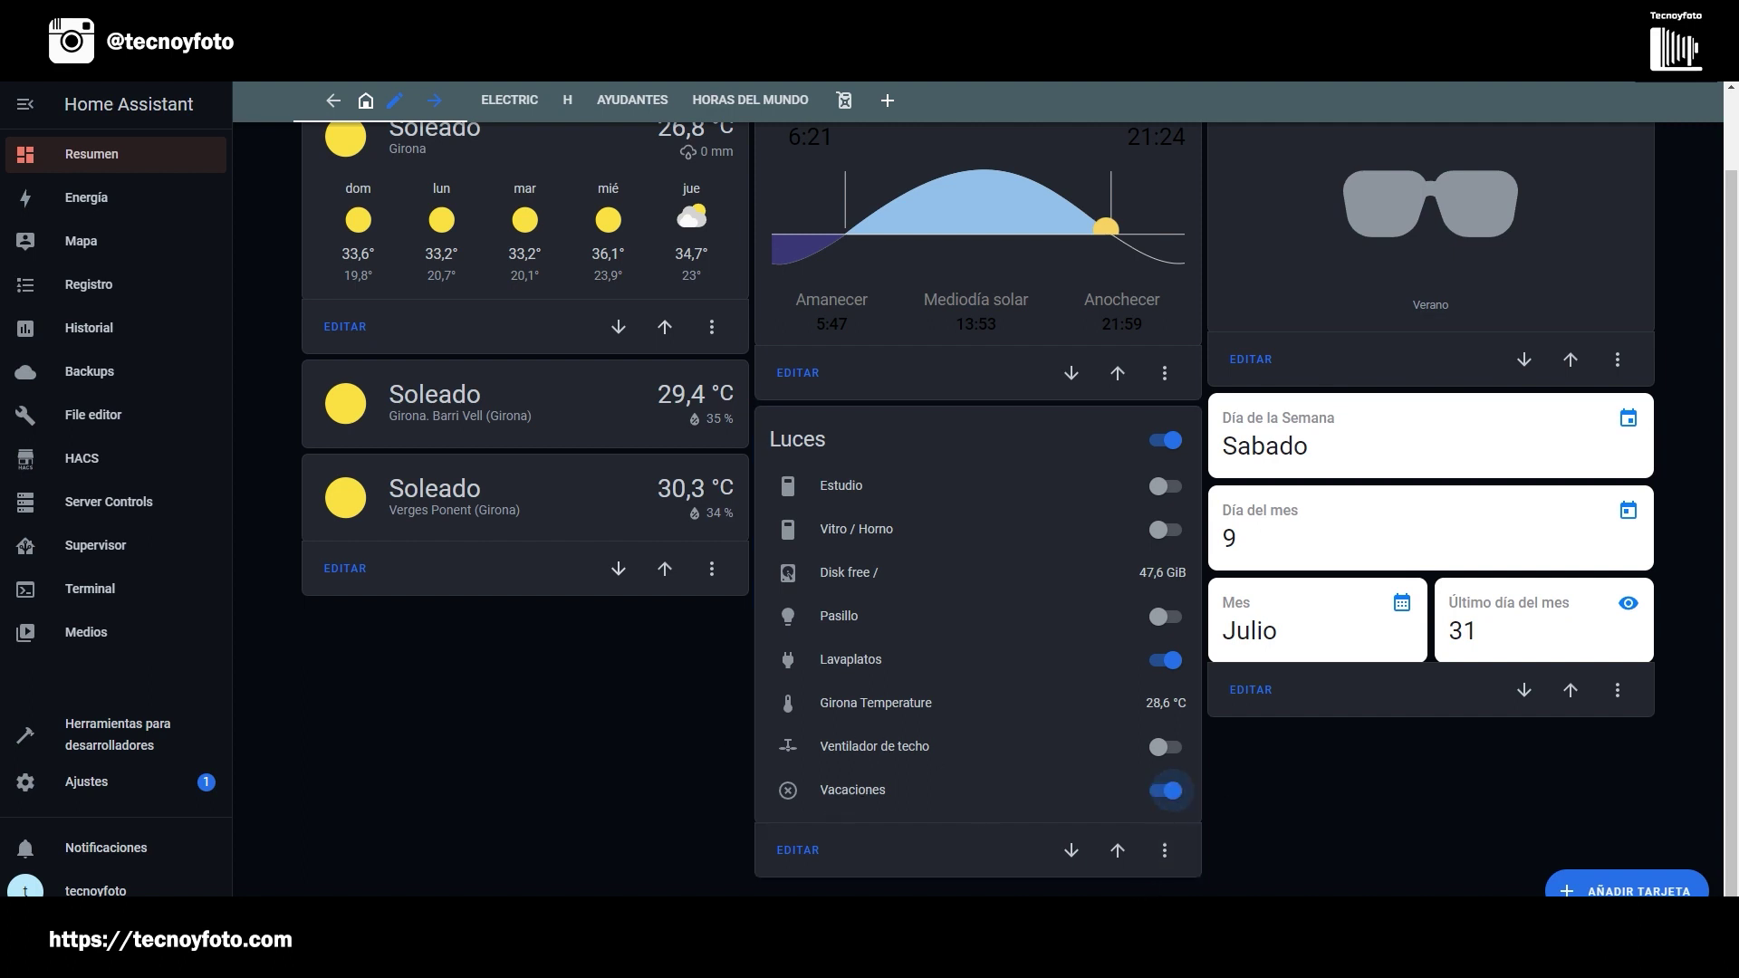
left_click(1165, 790)
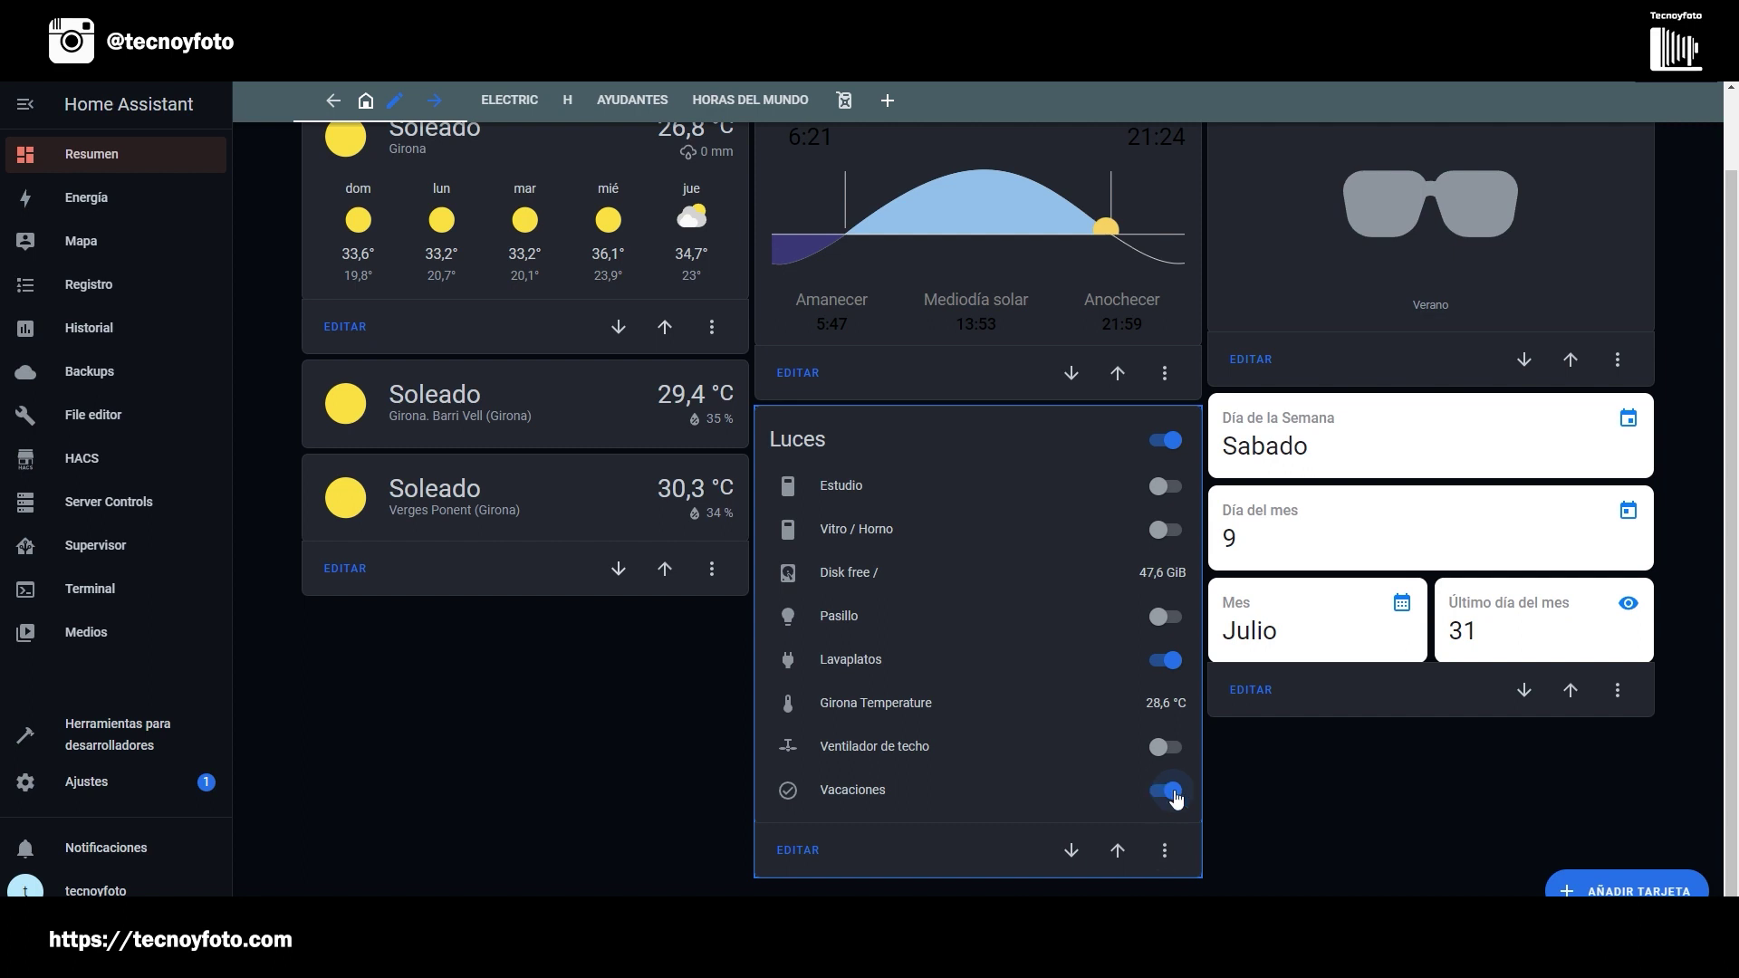